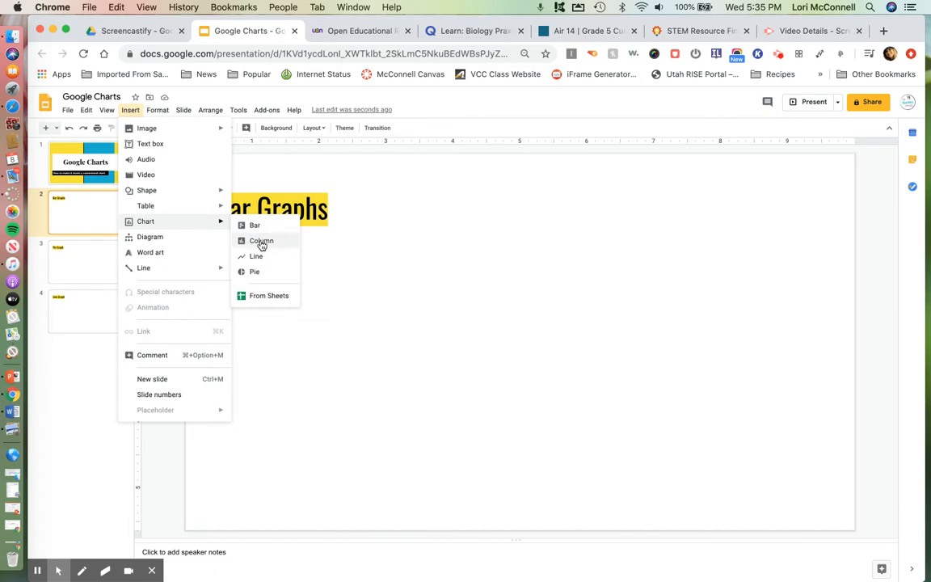
Step: Insert a column chart beside the heading on the Bar Graphs slide and open its linked source spreadsheet
click(261, 245)
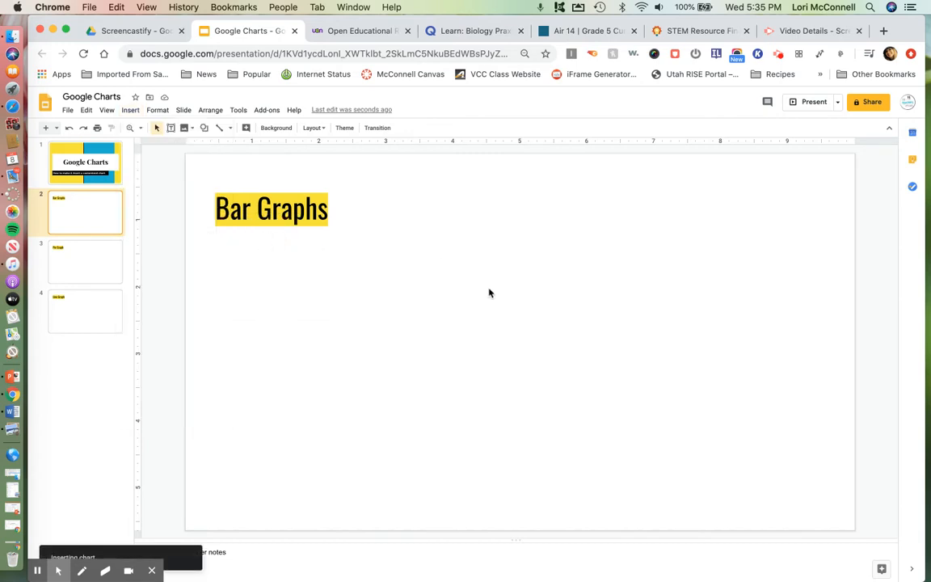
drag(453, 336, 610, 300)
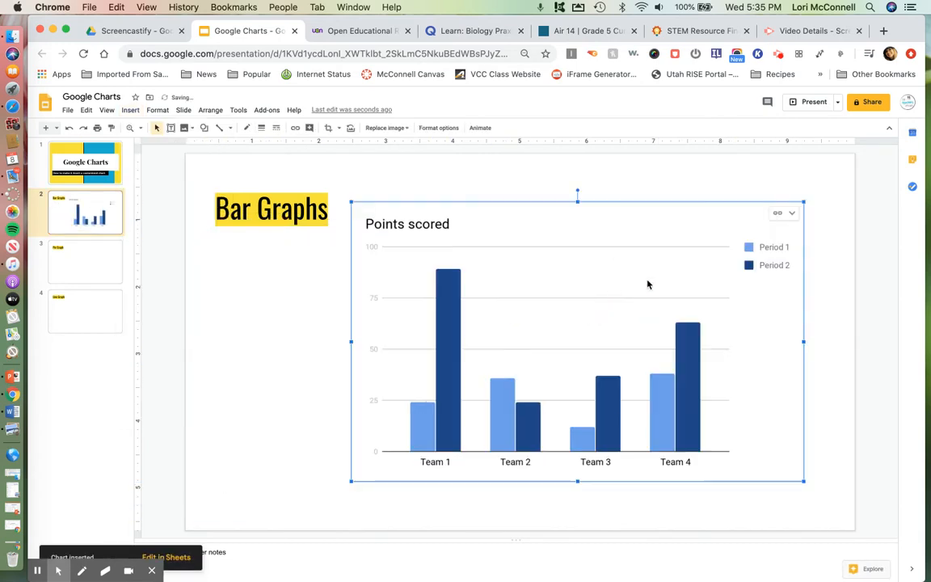
click(793, 215)
click(756, 250)
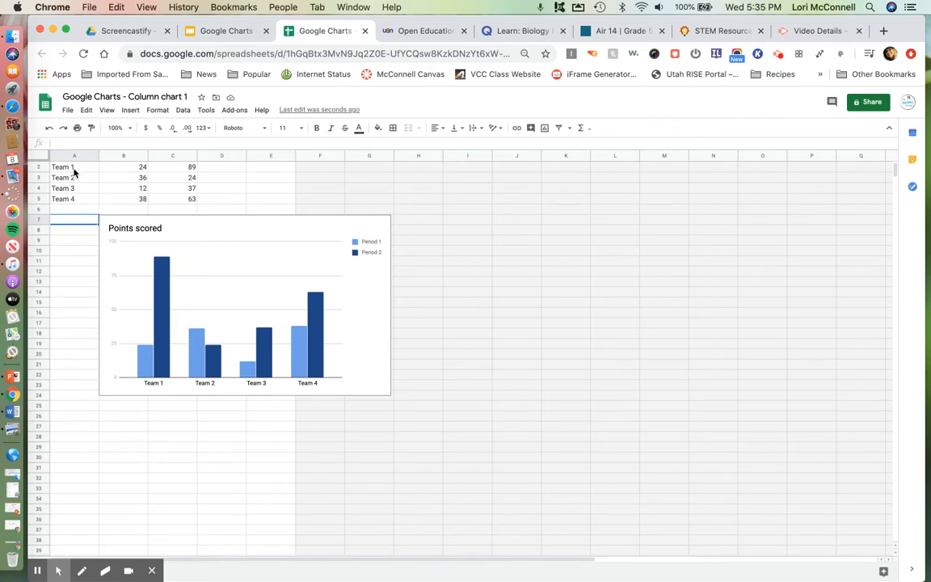
Step: Replace the four team labels in cells A2 to A5 with 10 cm, 20 cm, 30 cm and 40 cm
click(74, 169)
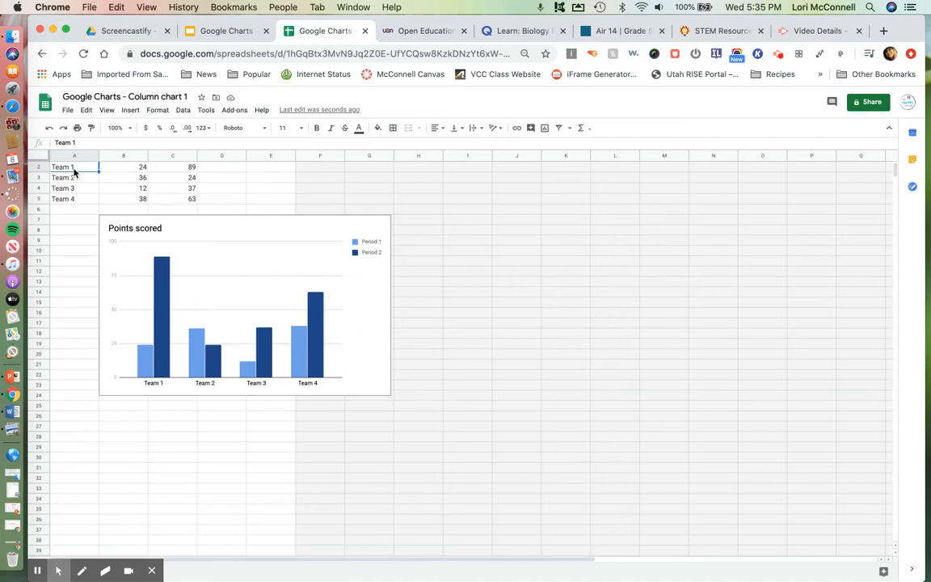
text(10 cm)
key(Return)
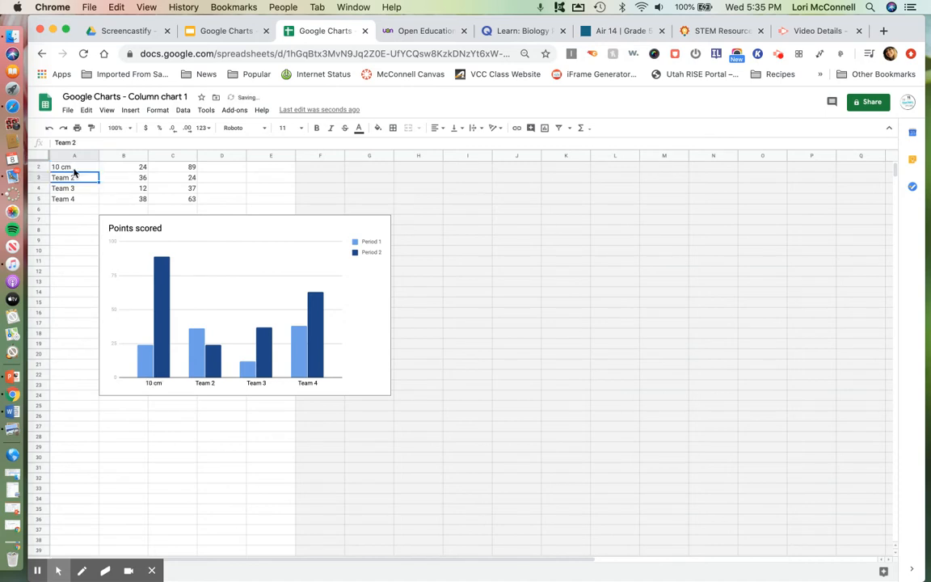
text(20 cm)
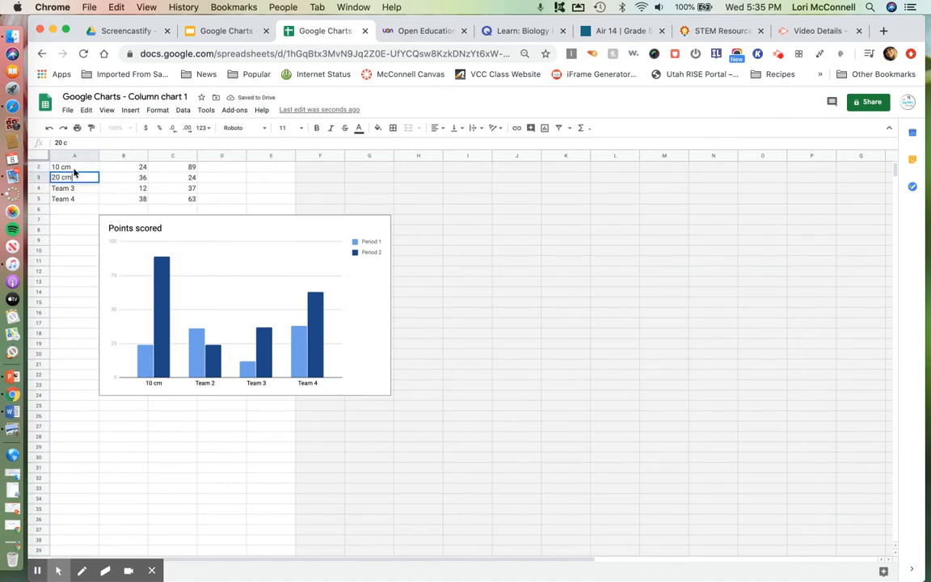
key(Return)
text(30 cm)
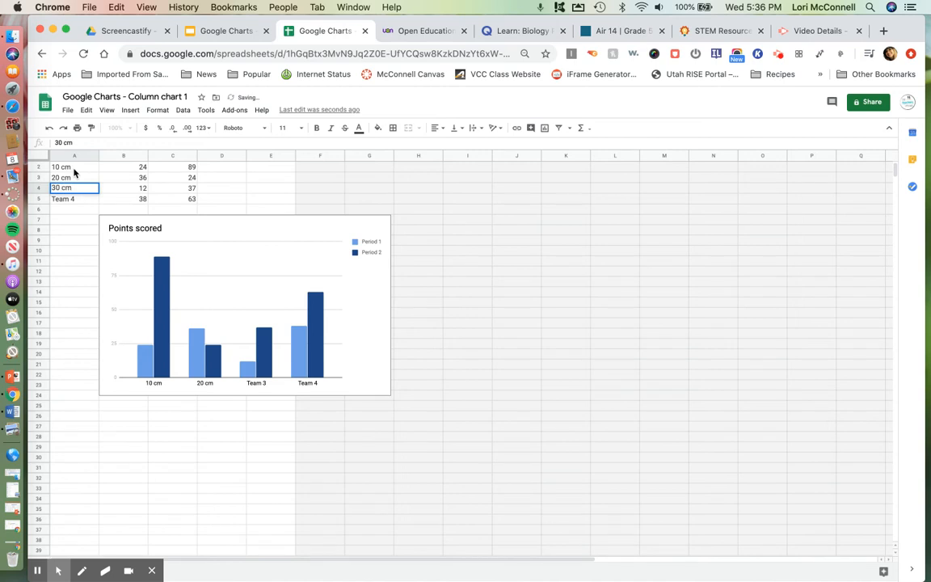
key(Return)
text(40)
key(Return)
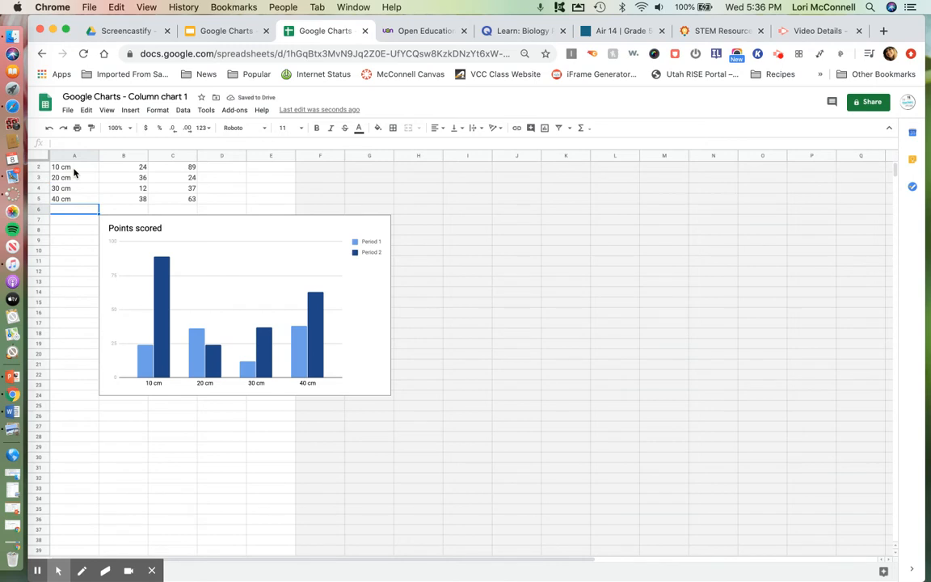
Step: Clear the Period 2 header and its four values from cells C1 to C5
key(Up)
key(Up)
key(Up)
key(Up)
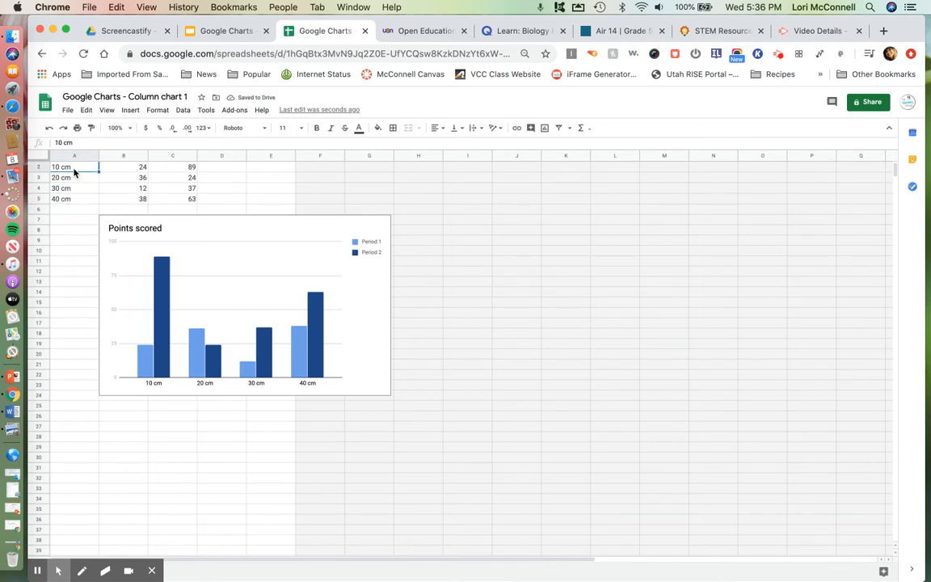
key(Right)
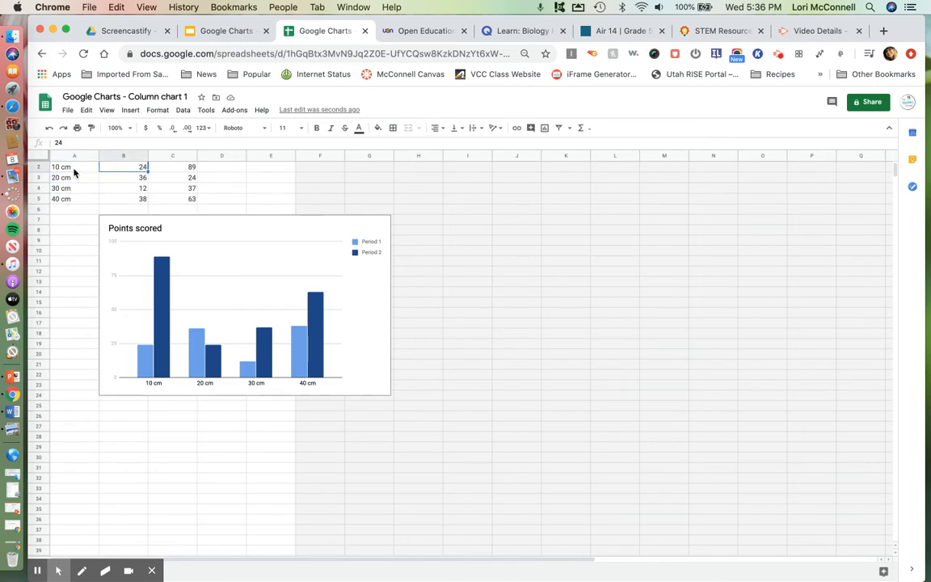
key(Right)
scroll(74, 172, up, 1)
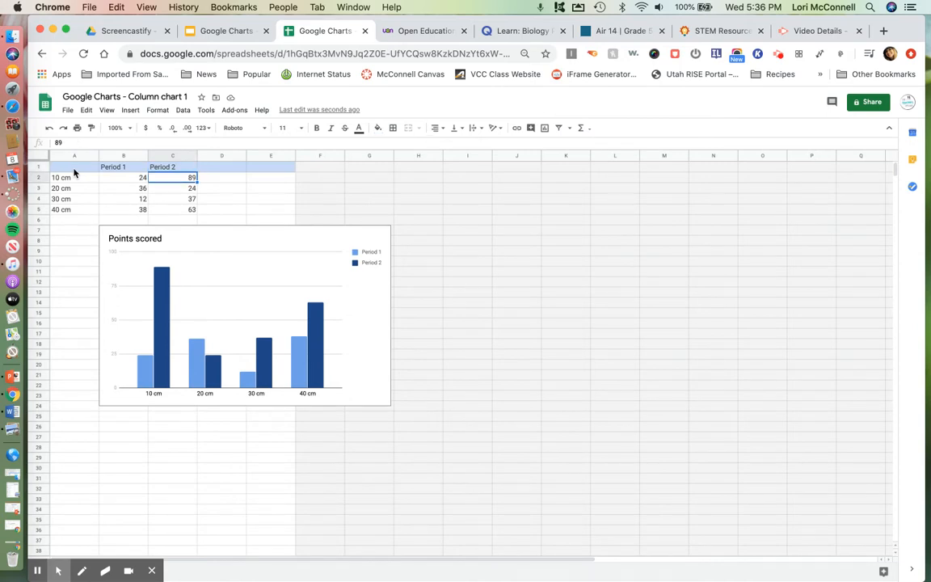
key(Up)
key(BackSpace)
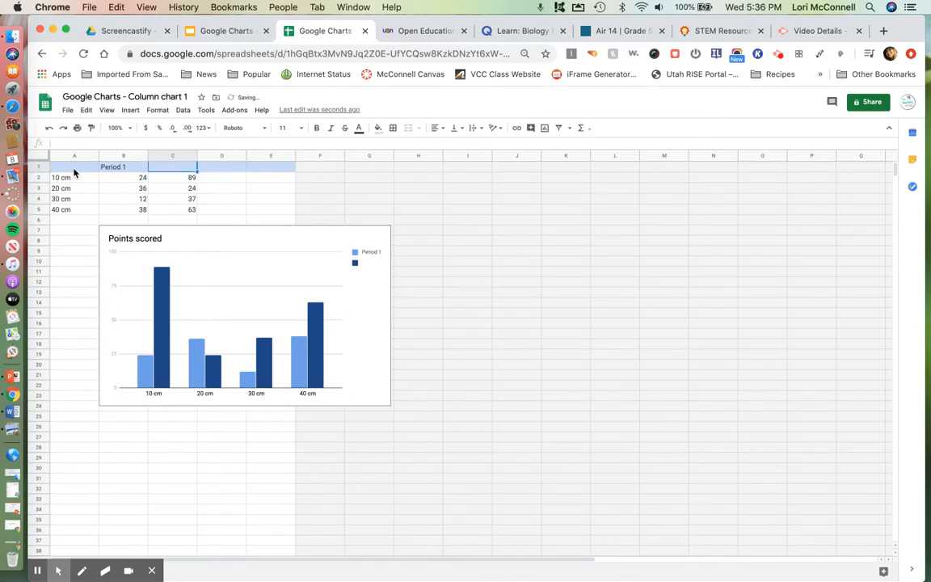
key(Down)
key(BackSpace)
key(Down)
key(BackSpace)
key(Down)
key(BackSpace)
key(Down)
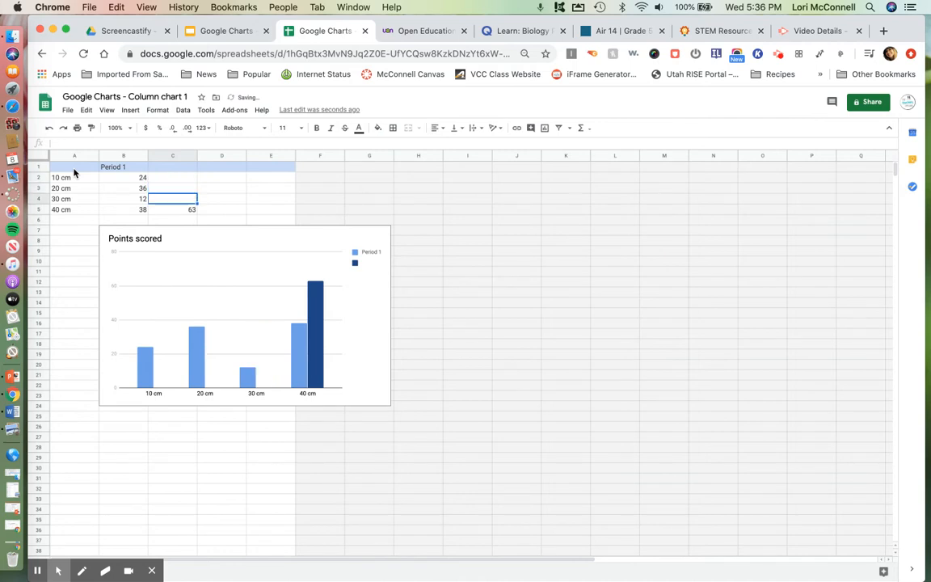
key(BackSpace)
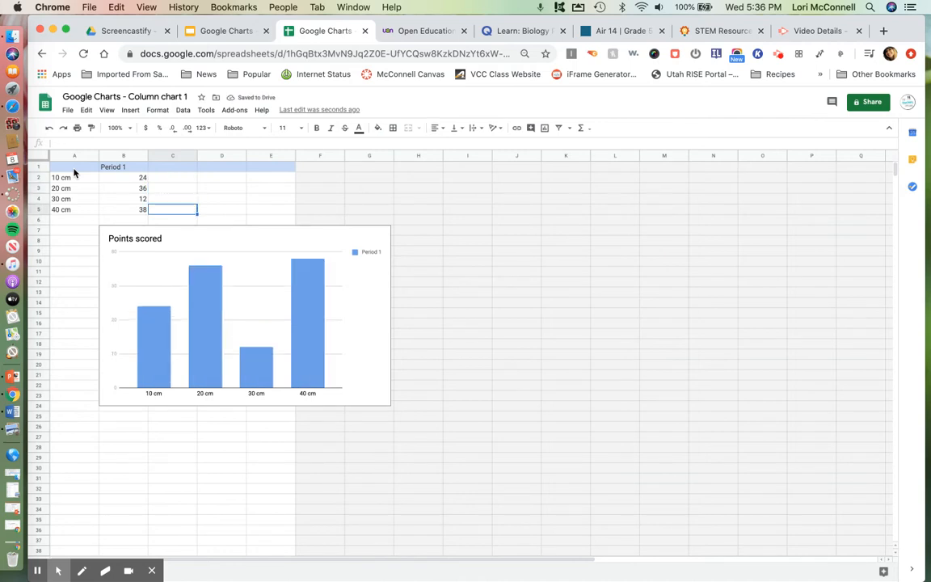
Step: Set the Period 1 values to 45 for 30 cm and 49 for 40 cm
key(Left)
key(Up)
key(Up)
key(Down)
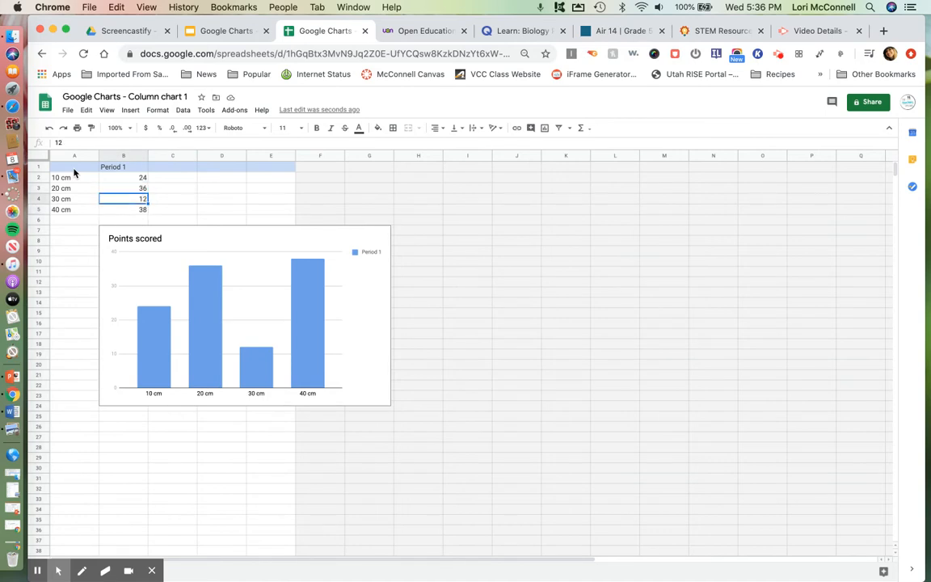
text(45)
key(Return)
text(4)
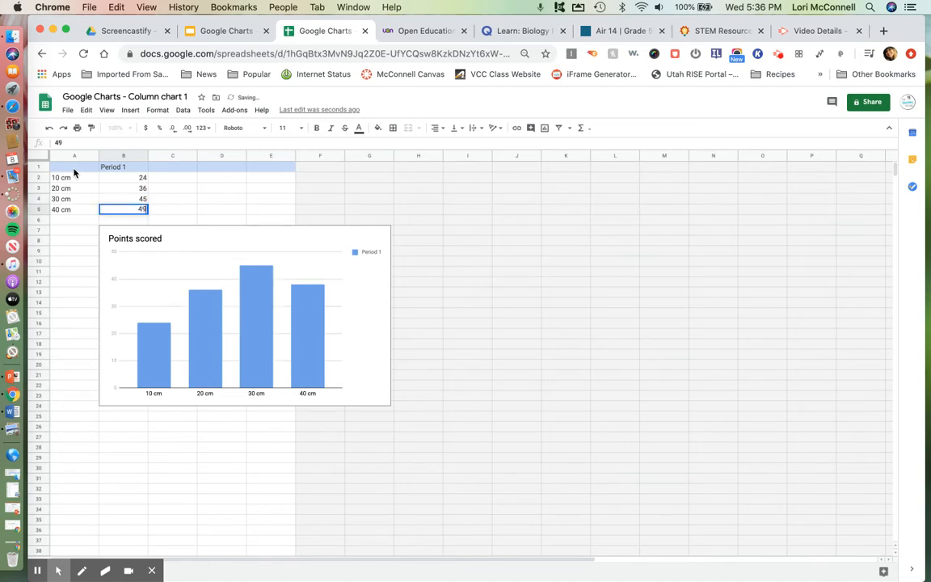
key(Return)
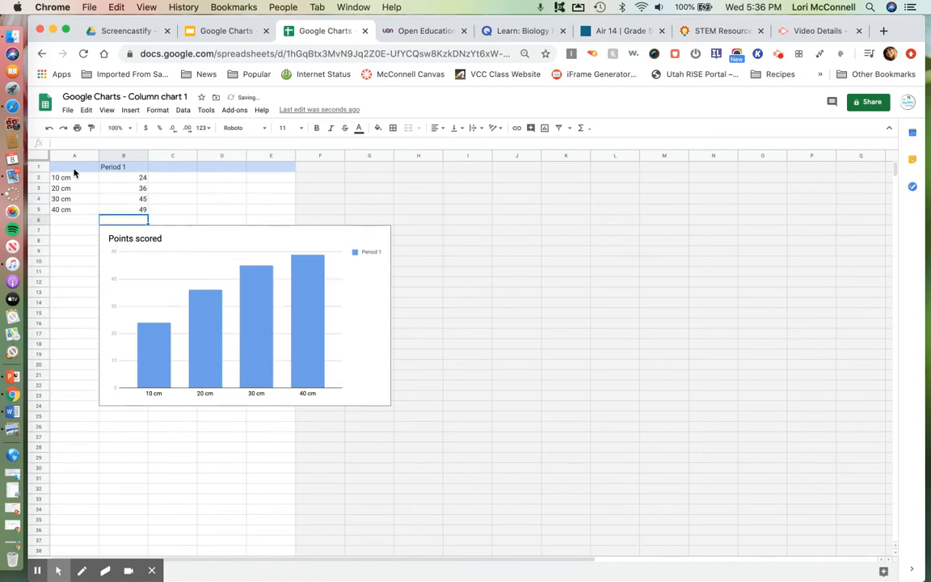
Step: Edit the column chart's style, giving it a light gray background and the Wide font
click(345, 334)
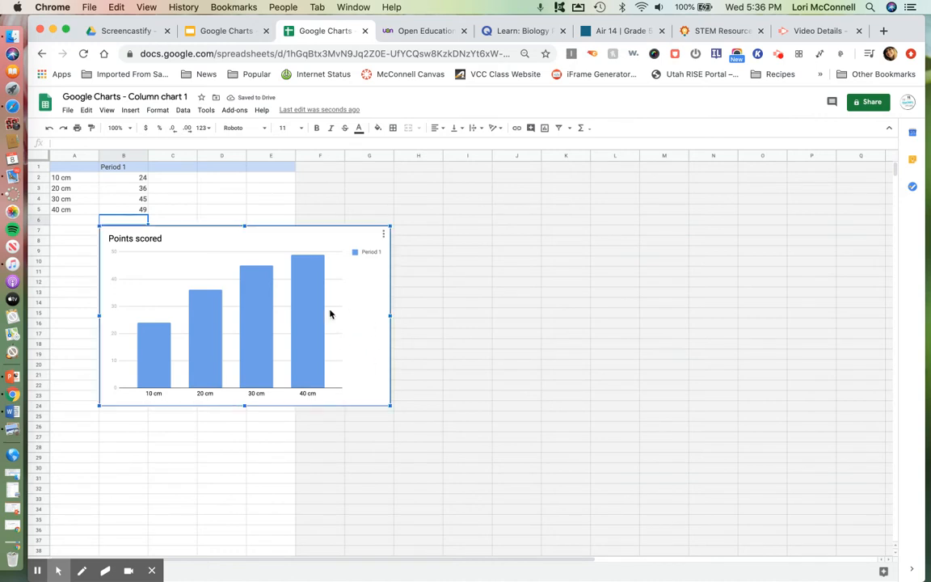
click(385, 238)
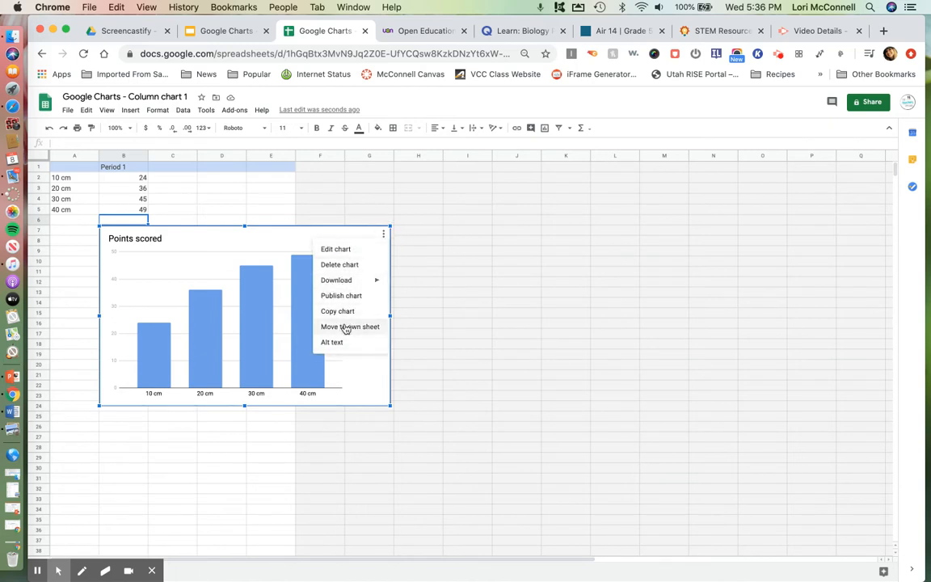
click(338, 251)
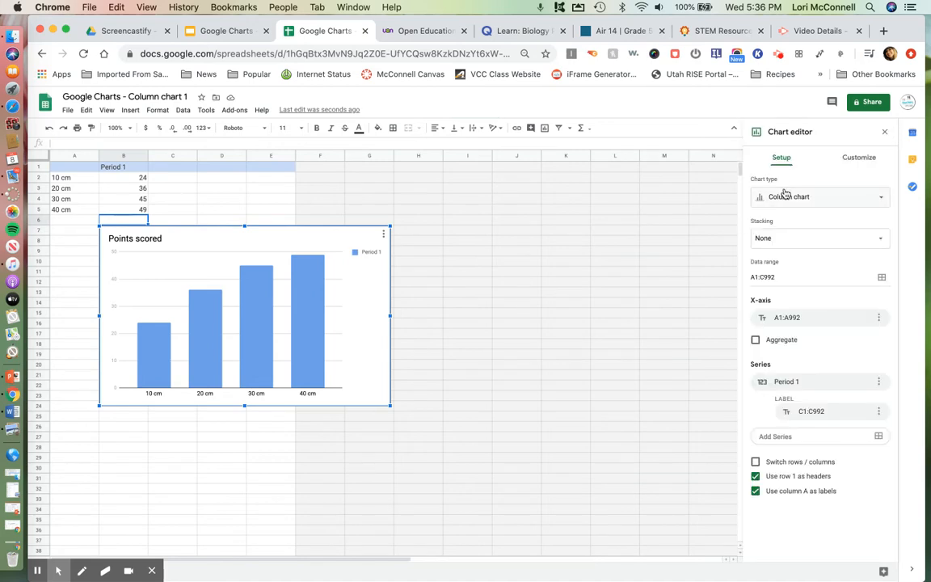
click(861, 158)
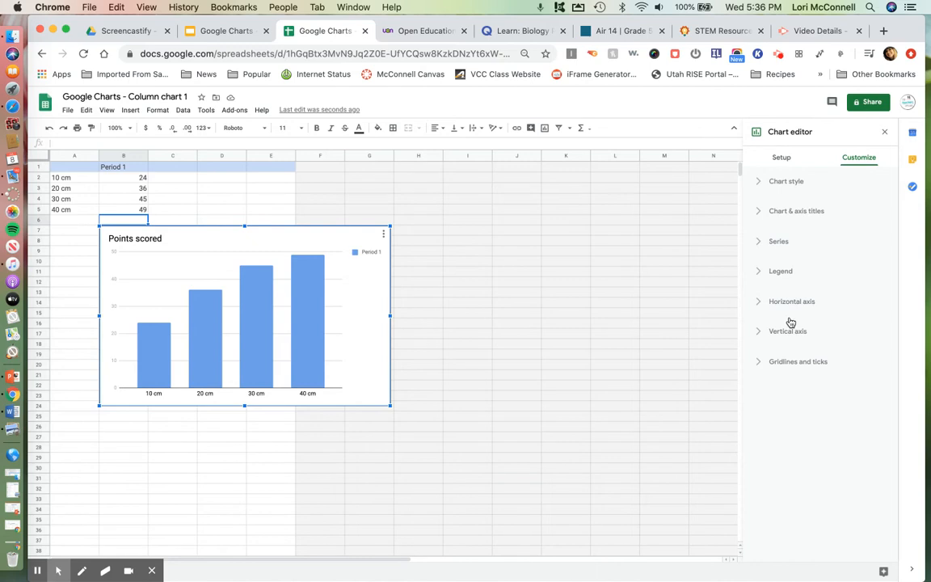
click(793, 181)
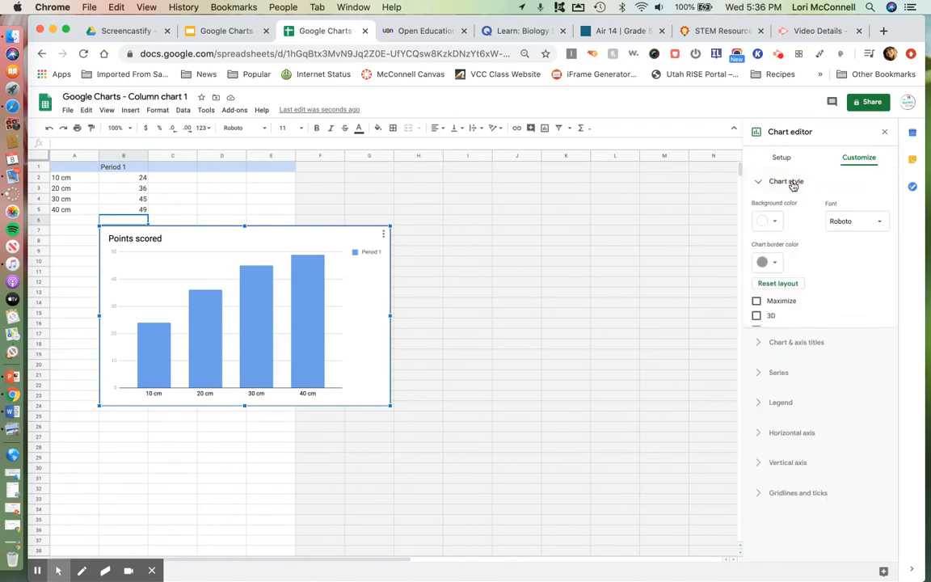
click(773, 223)
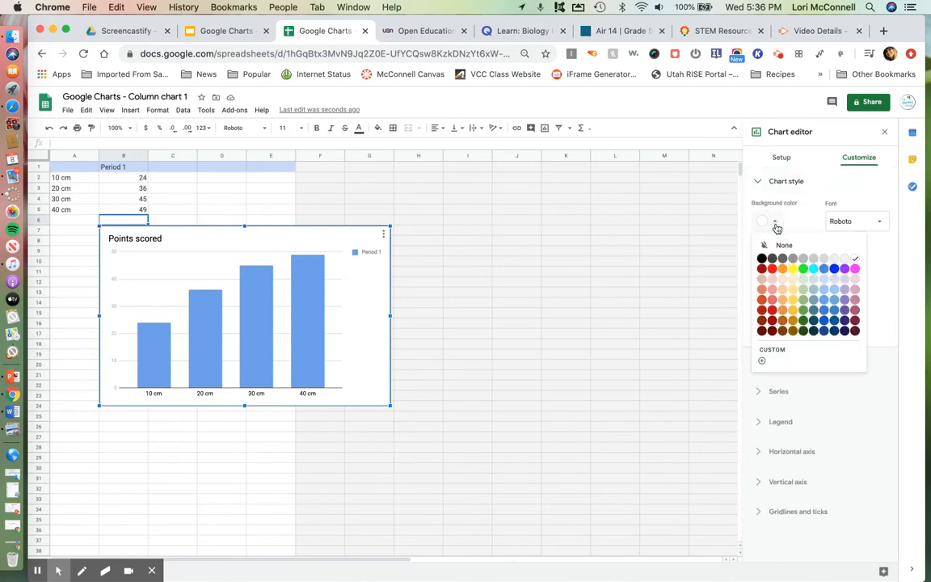
click(833, 259)
click(869, 224)
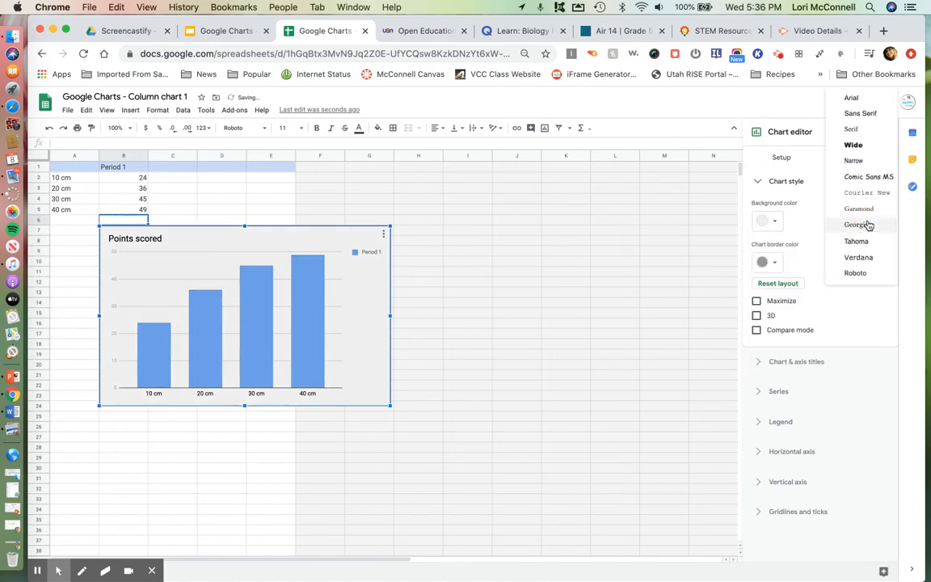
click(856, 145)
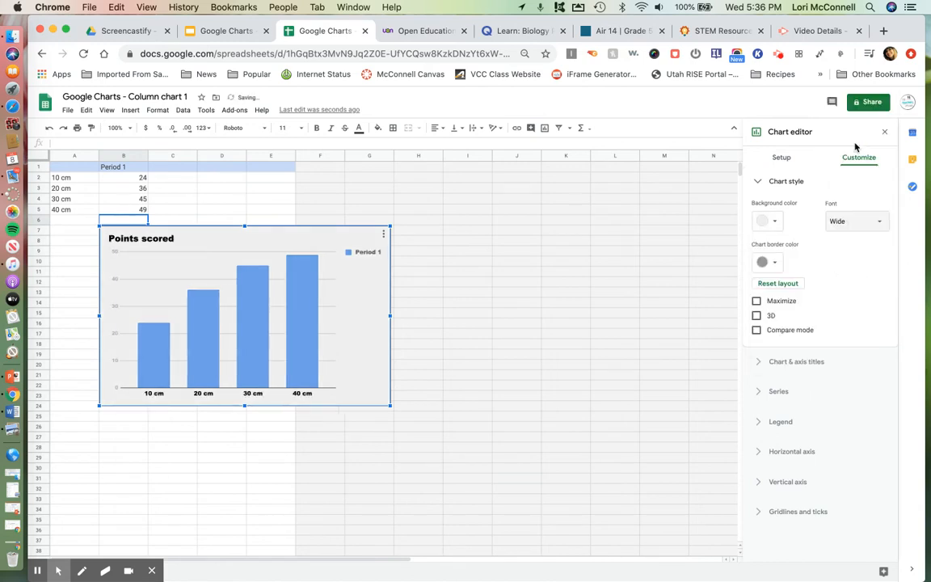
Step: Set the chart's border color to black and turn on the 3D option
click(776, 264)
click(762, 301)
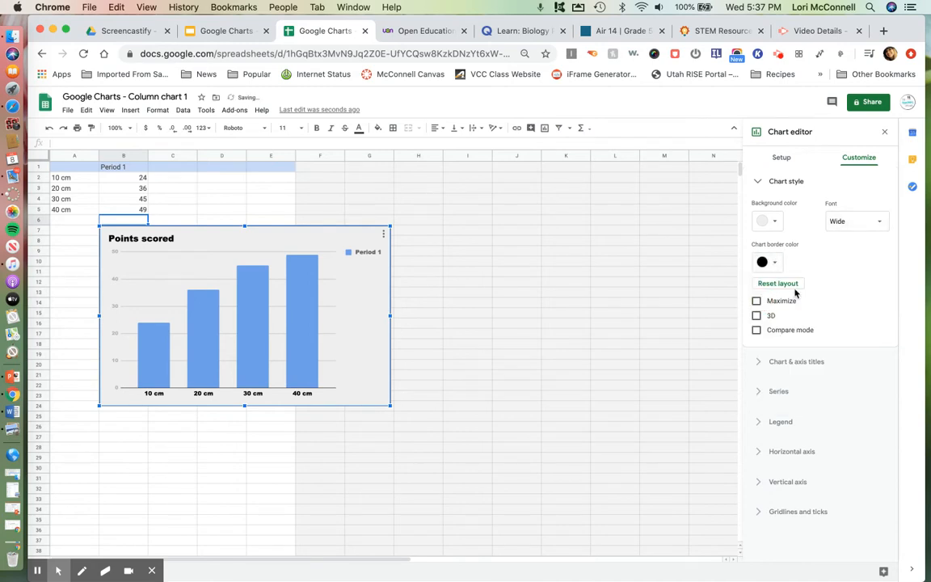
click(758, 317)
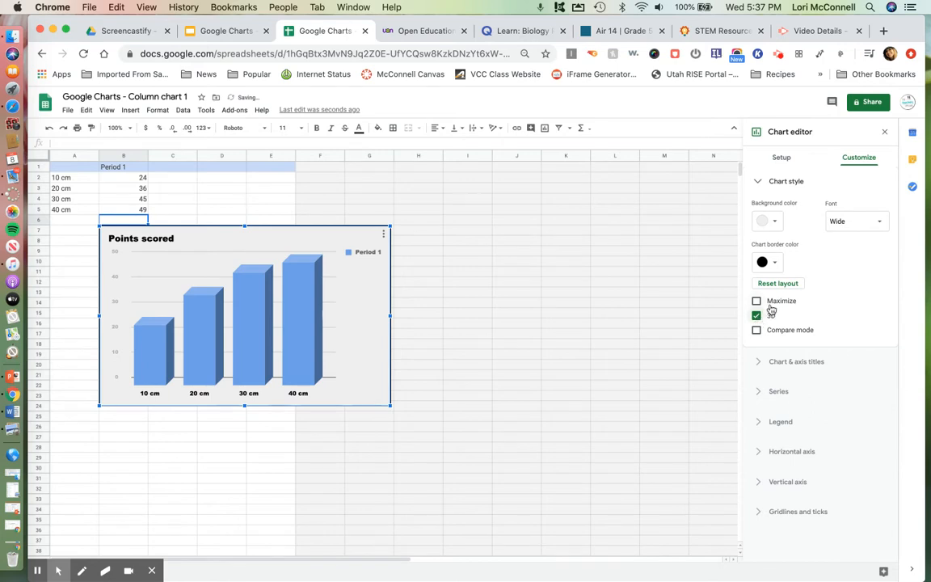
Step: Change the chart title to "Toy Car and Ramp Test"
click(784, 182)
click(784, 211)
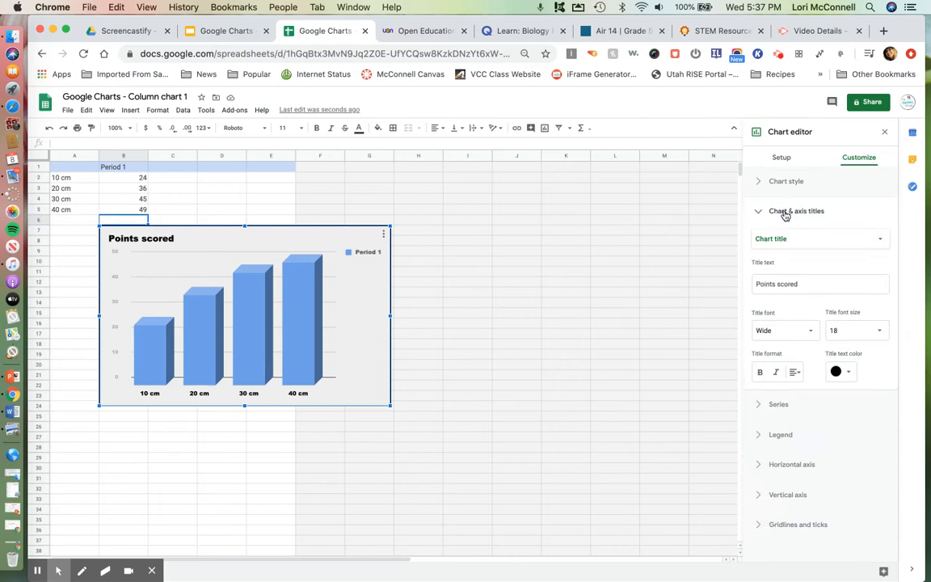
click(783, 239)
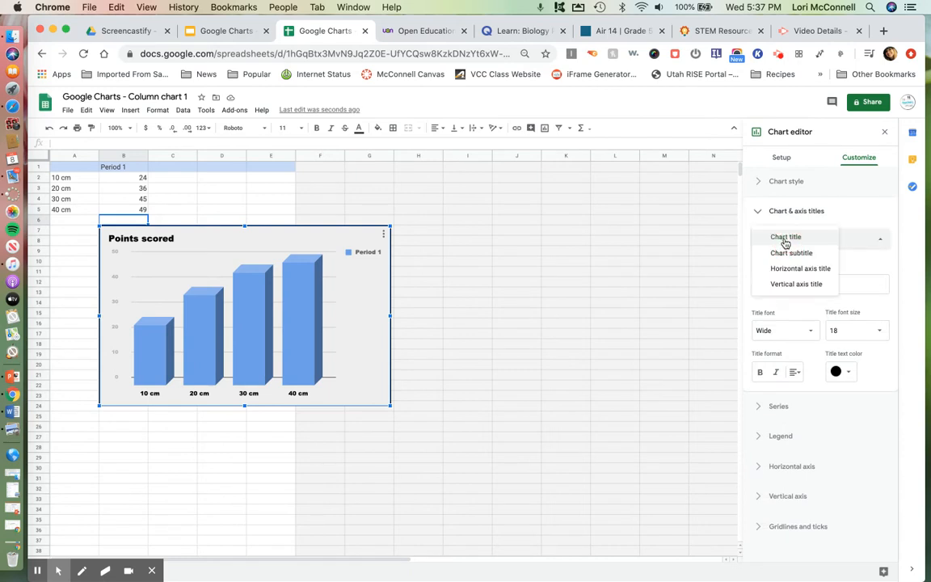
click(785, 240)
click(757, 284)
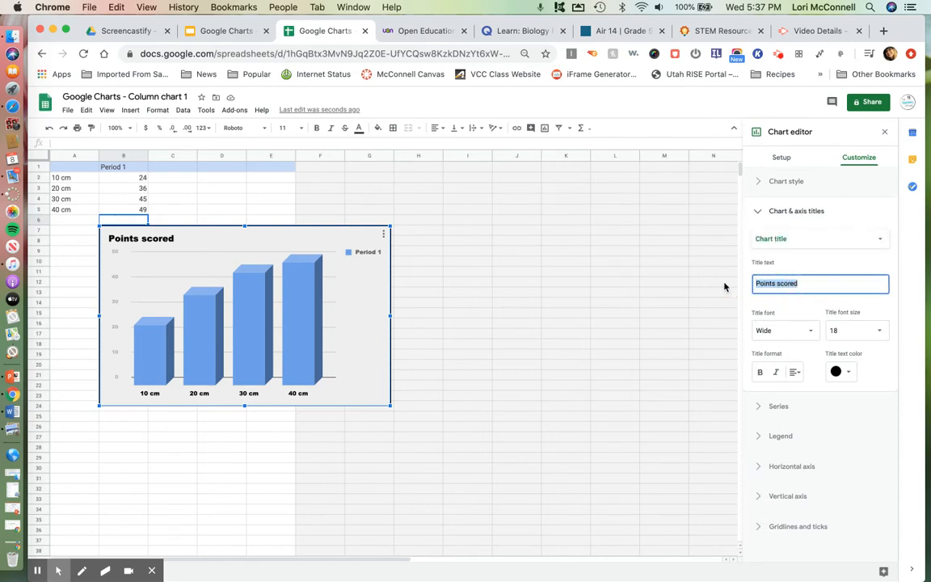
text(Toy Car and Ramp Test)
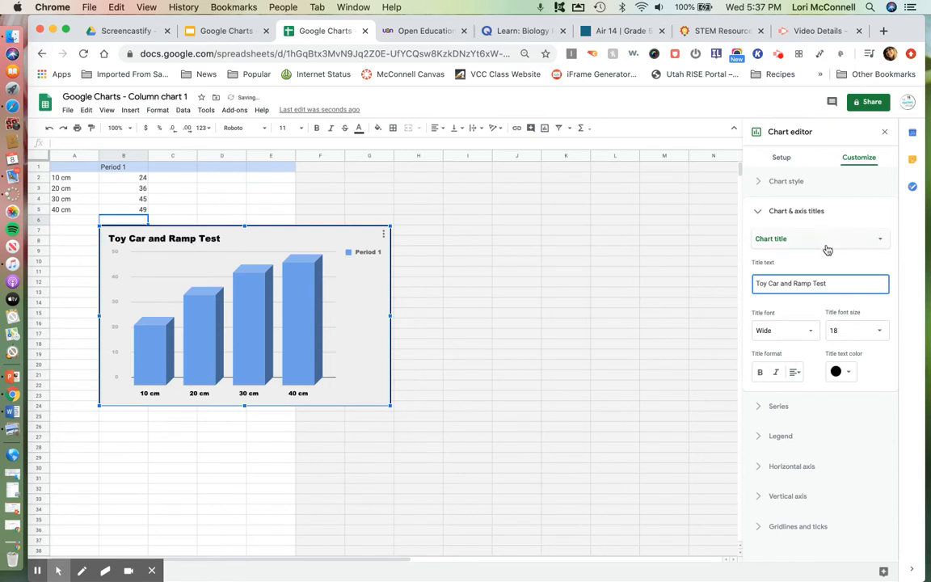
Step: Add the chart subtitle "Group 1"
click(826, 246)
click(811, 252)
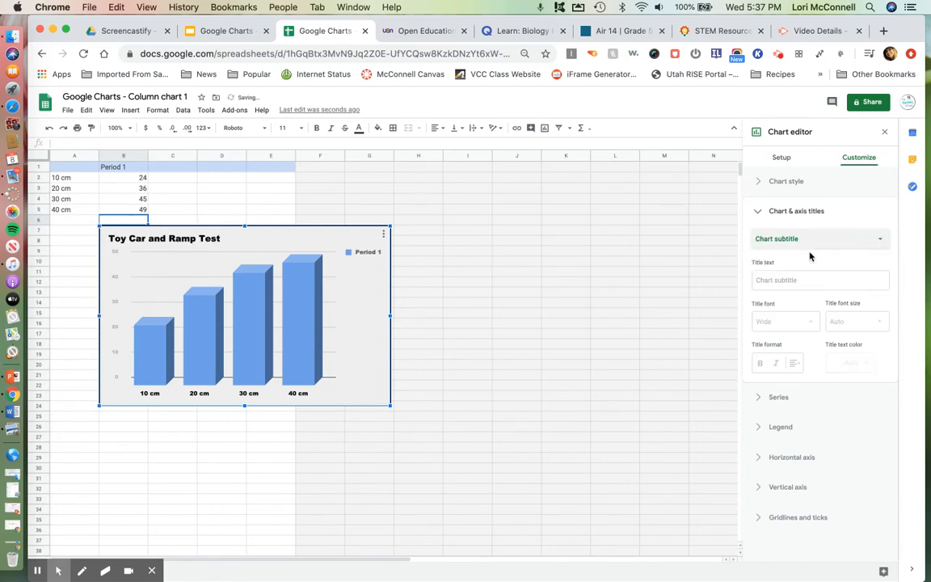
click(770, 280)
text(P)
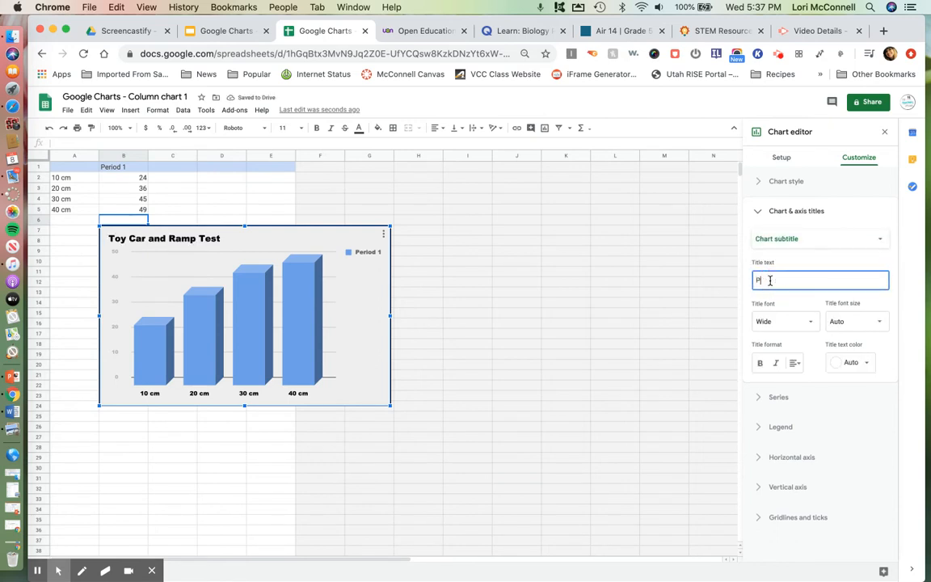
text(eri)
key(BackSpace)
text(Group 1)
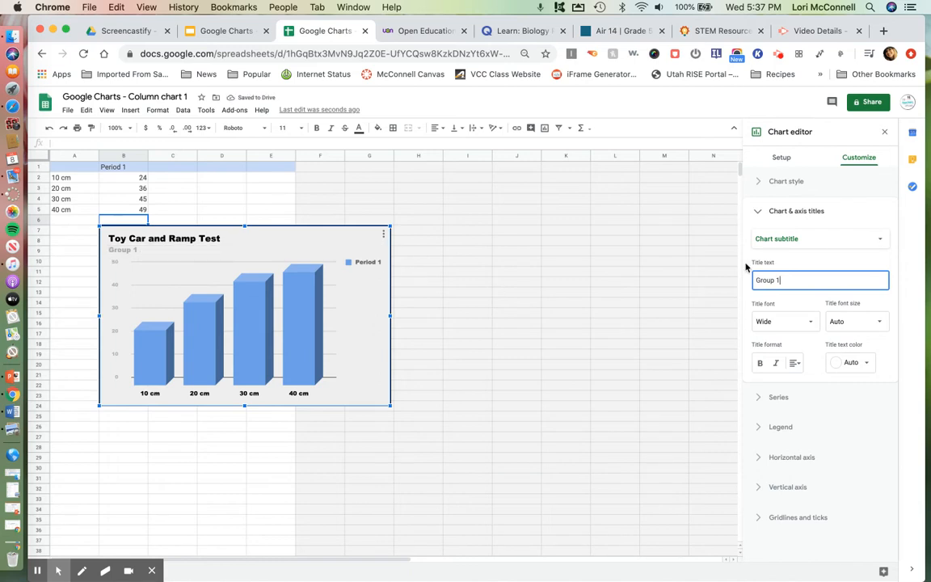
Step: Add the horizontal axis title "Height of the Ramp" to the chart
click(816, 241)
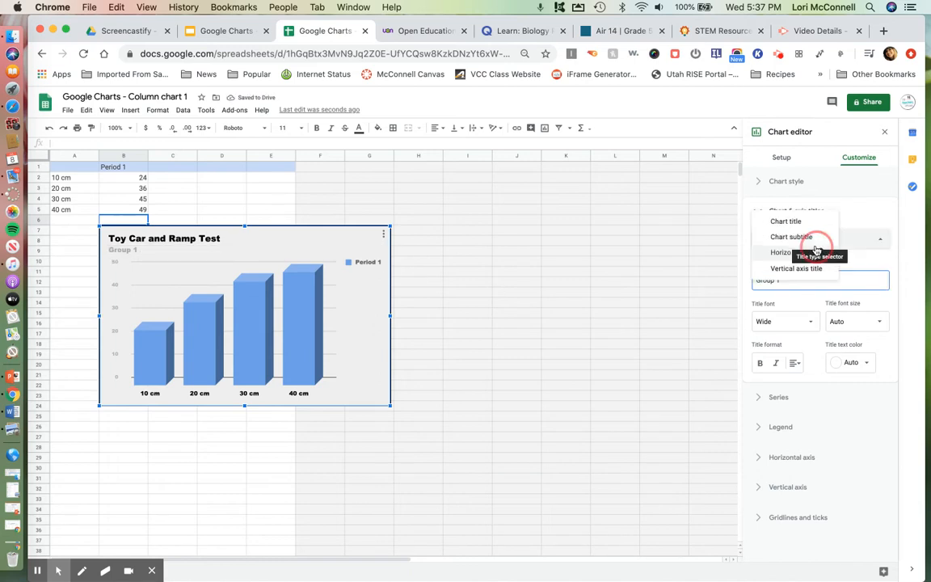
click(815, 253)
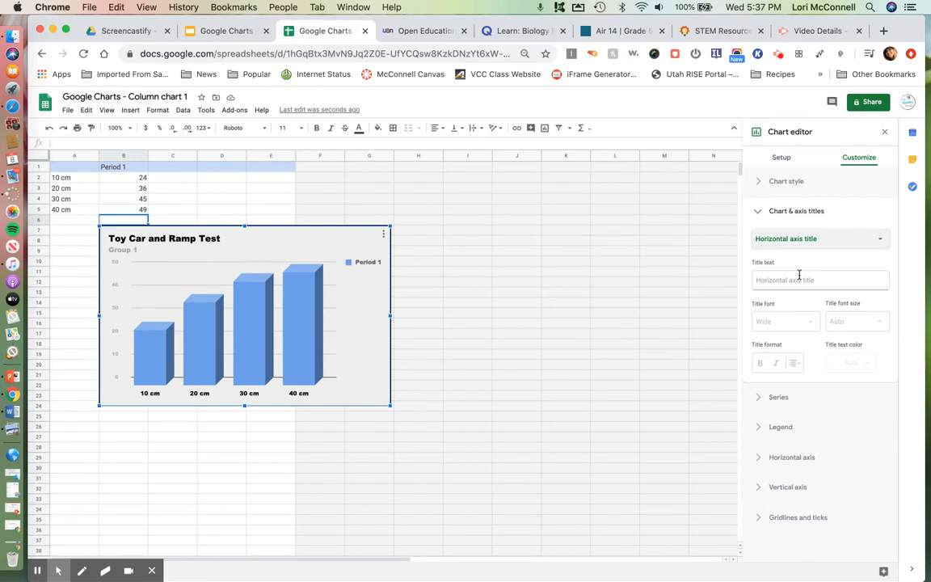
click(774, 281)
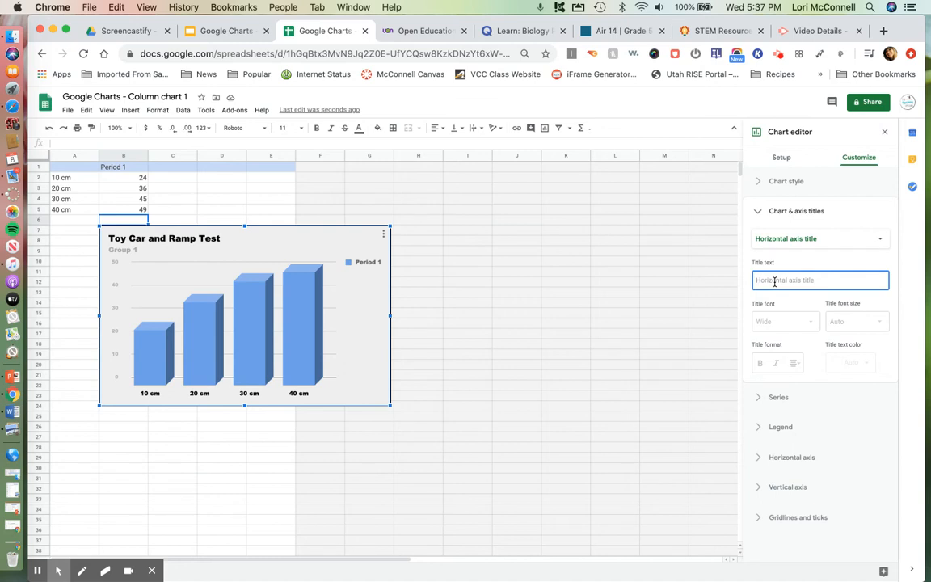
text(H)
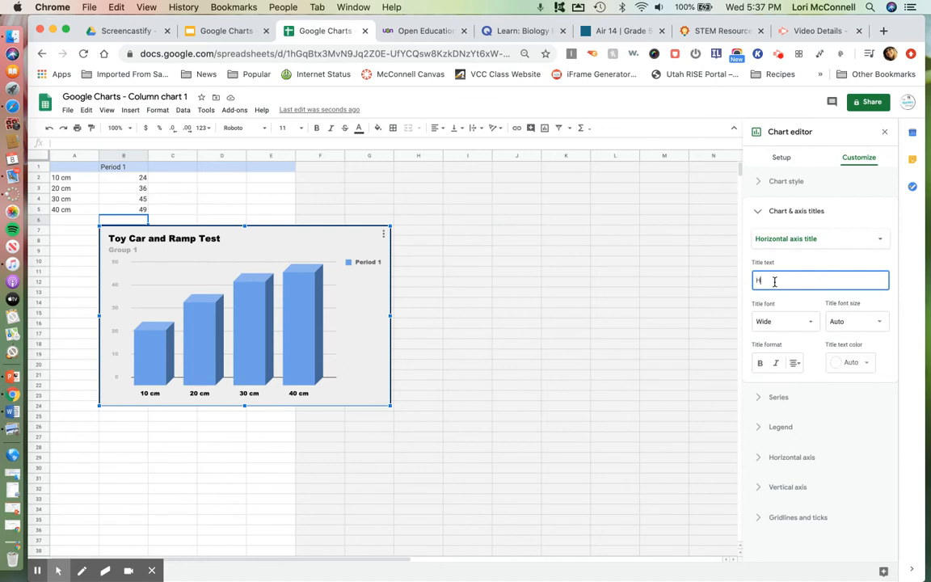
text(eight of the Ramp)
Step: Add the vertical axis title "Distance Car Travels (cm)" to the chart
click(815, 239)
click(790, 251)
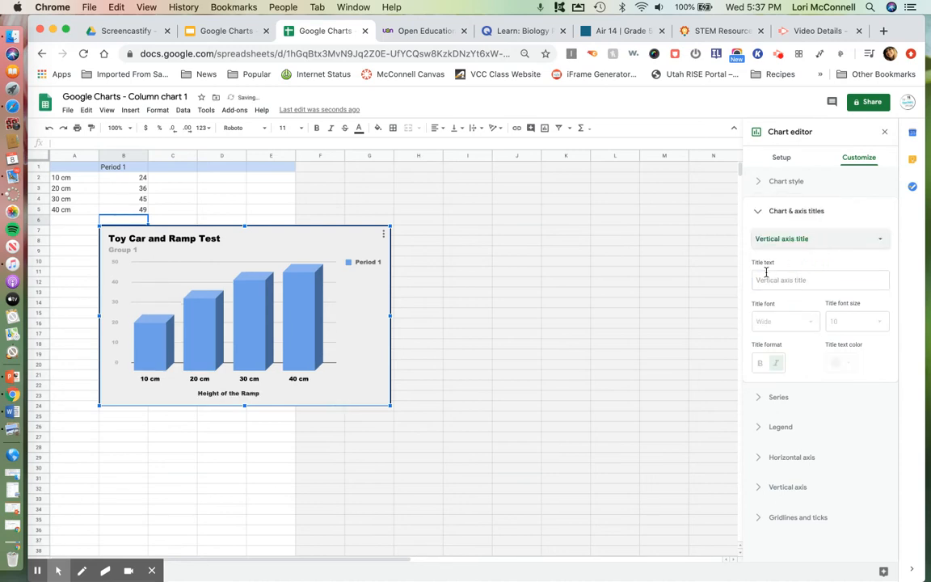
click(769, 279)
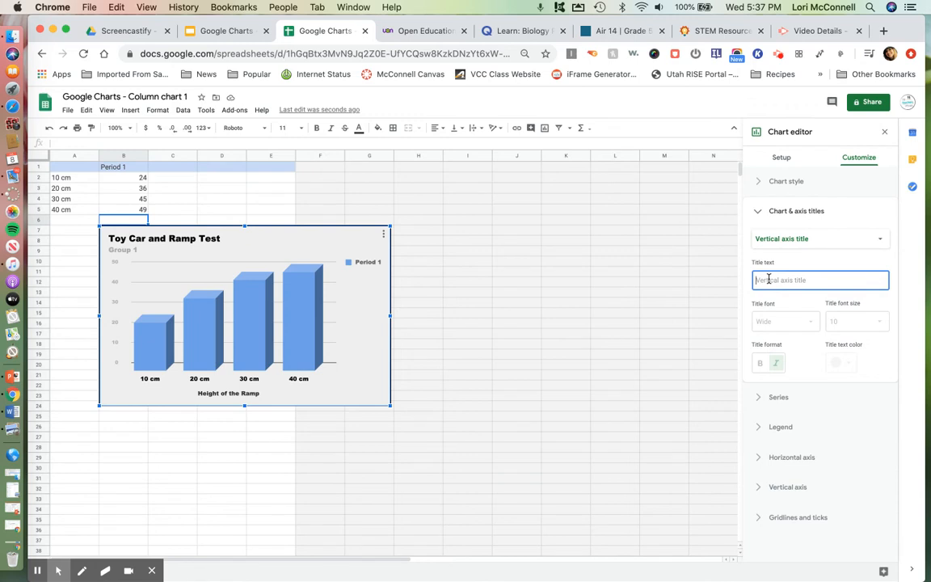
text(Da)
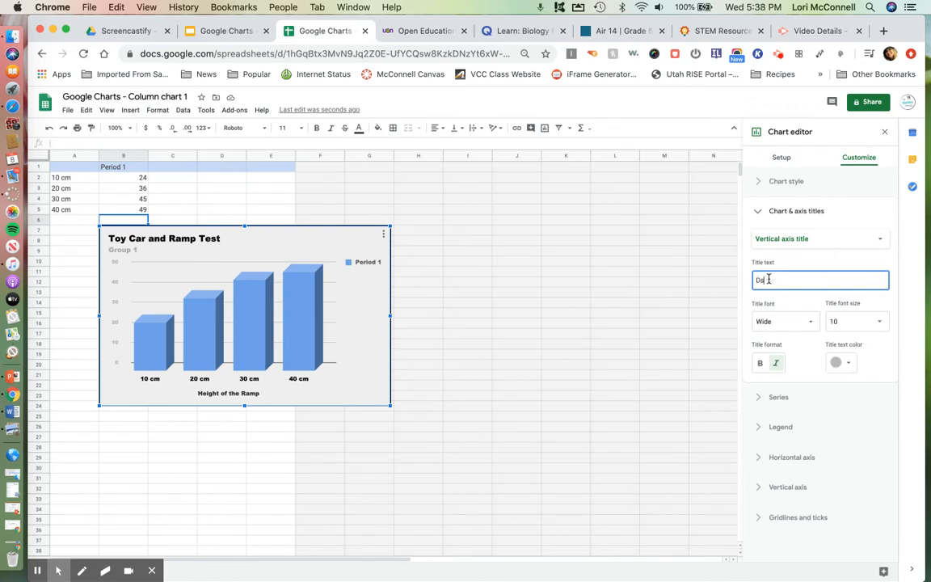
text(stance Car Travels (cm)
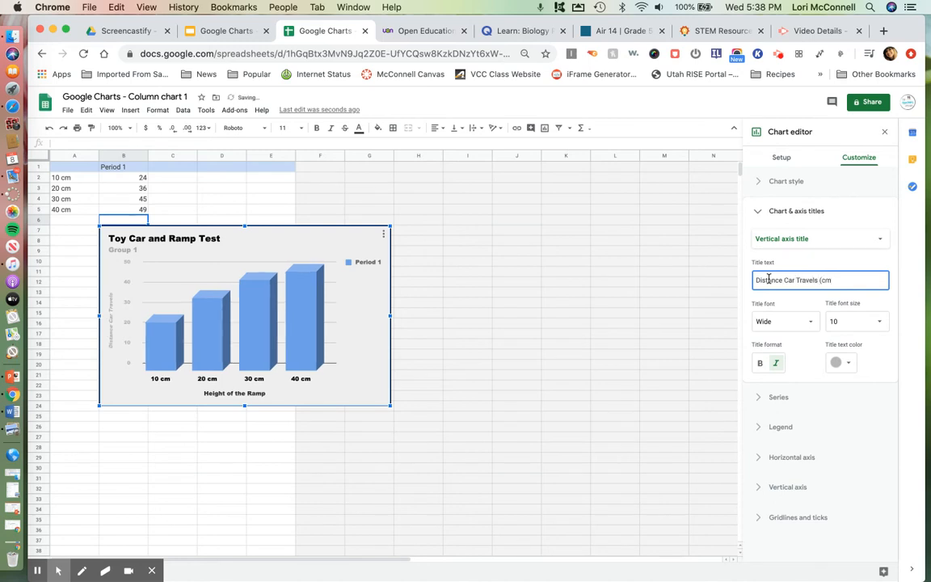
Step: Set the text color of the vertical and horizontal axis titles to red
click(849, 364)
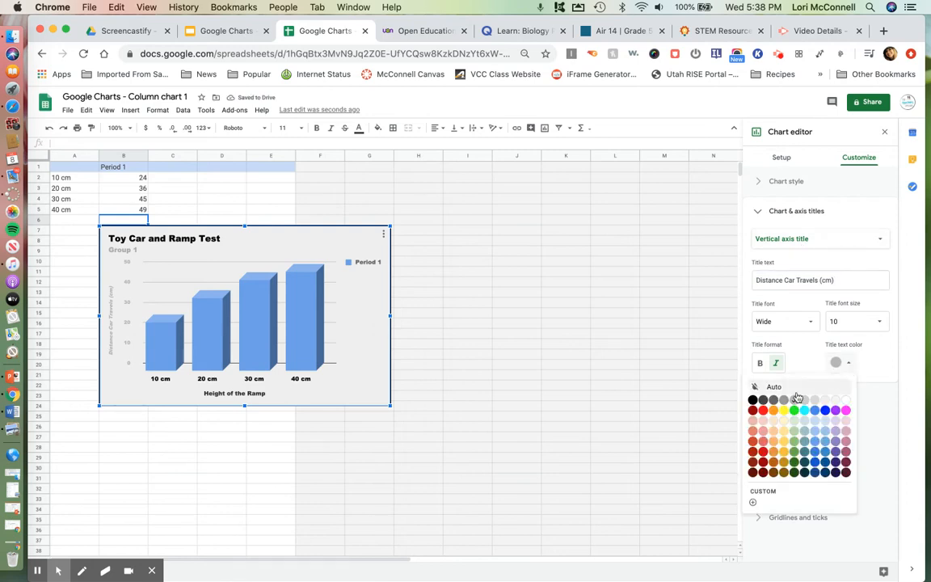
click(762, 411)
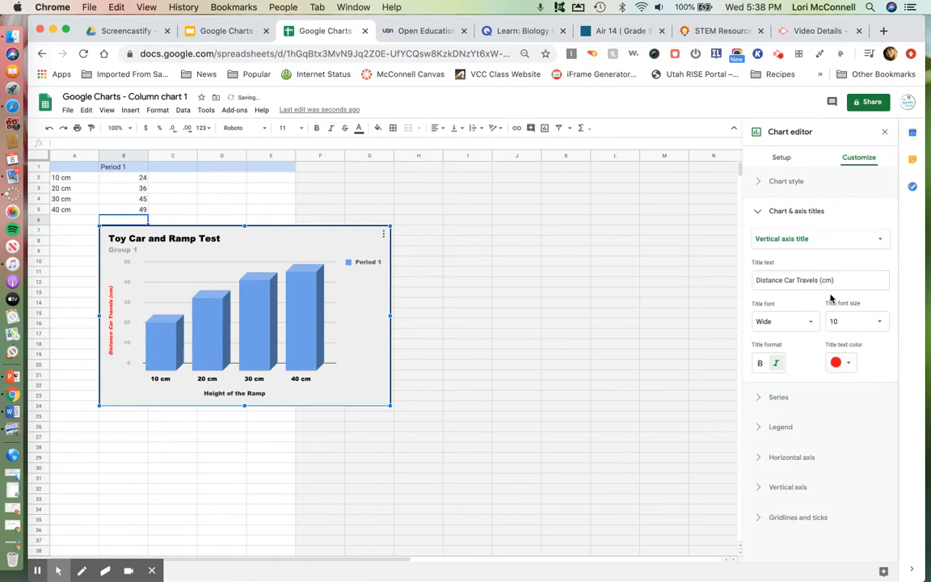
click(830, 239)
click(792, 221)
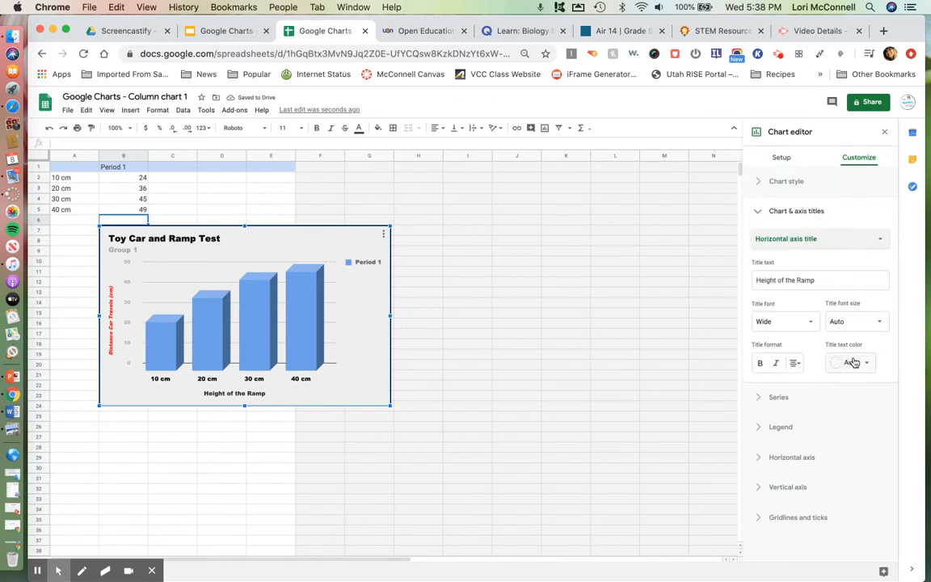
click(850, 362)
click(781, 410)
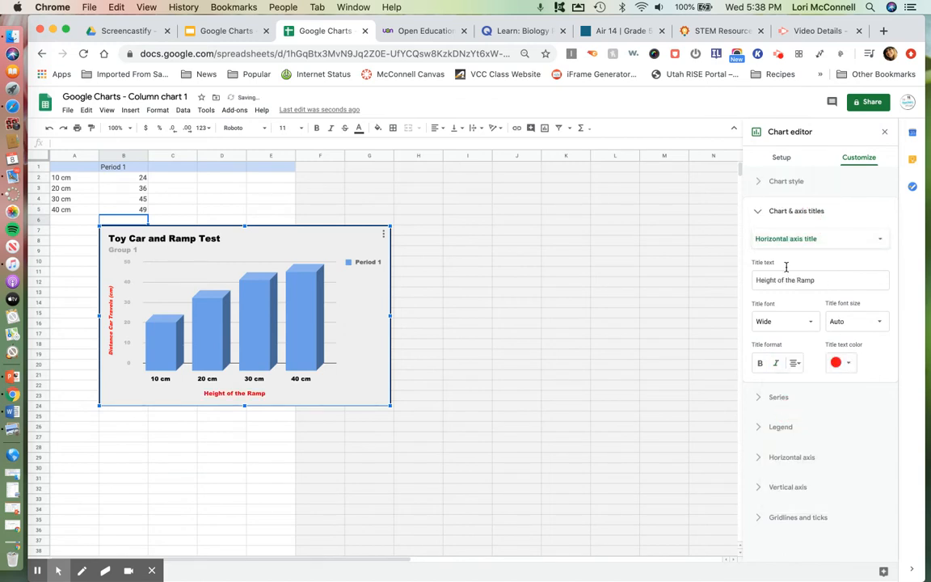
Step: Format the Period 1: 20 cm data point of the series with a yellow-orange column color
click(785, 213)
click(779, 241)
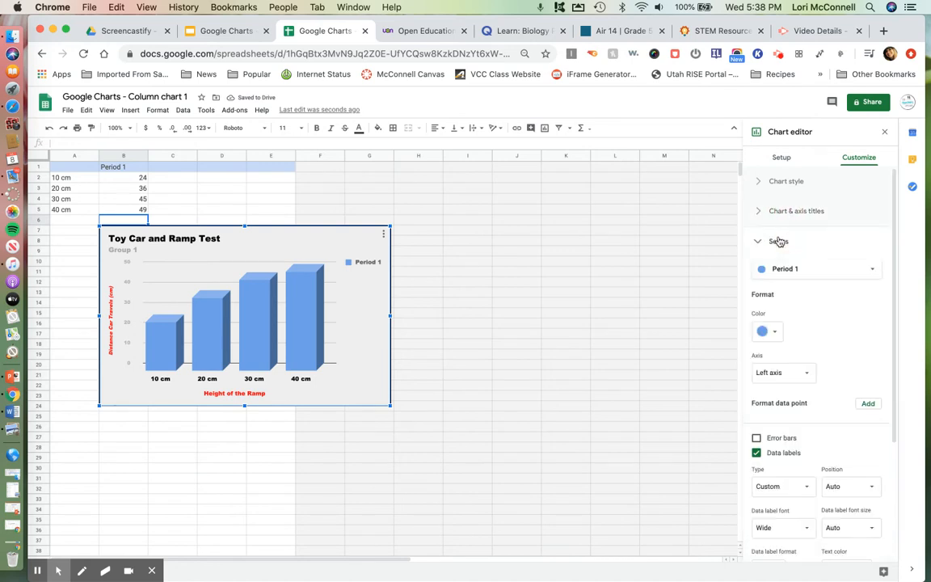
click(868, 405)
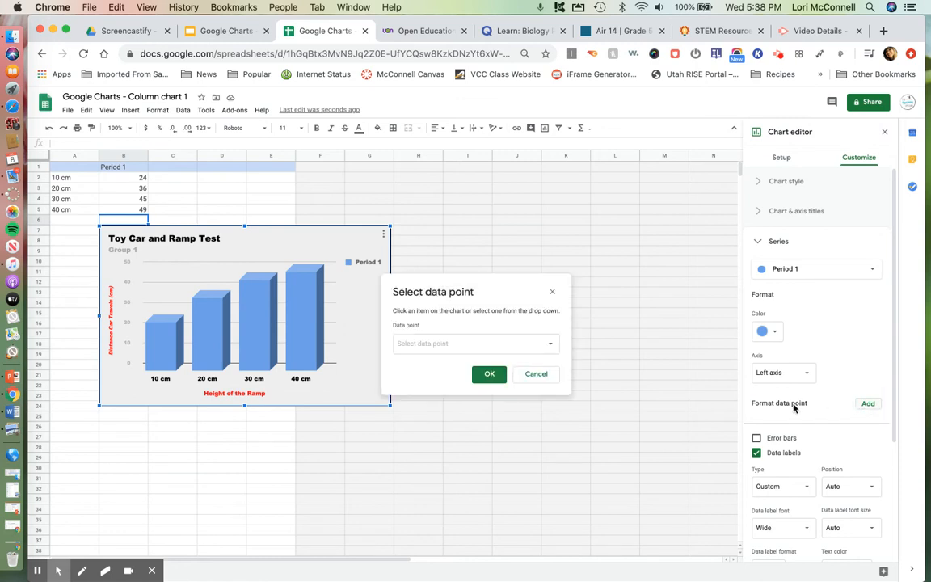
click(525, 345)
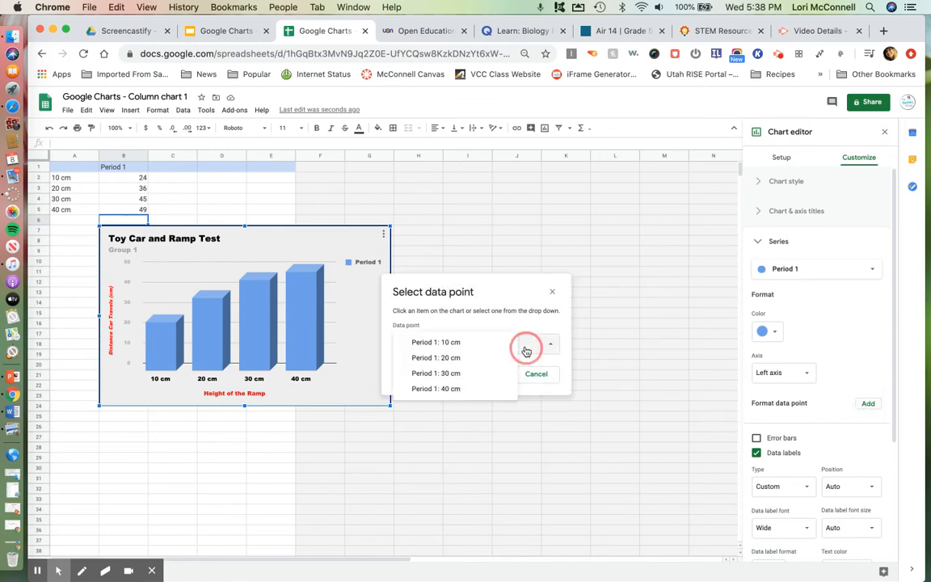
click(448, 362)
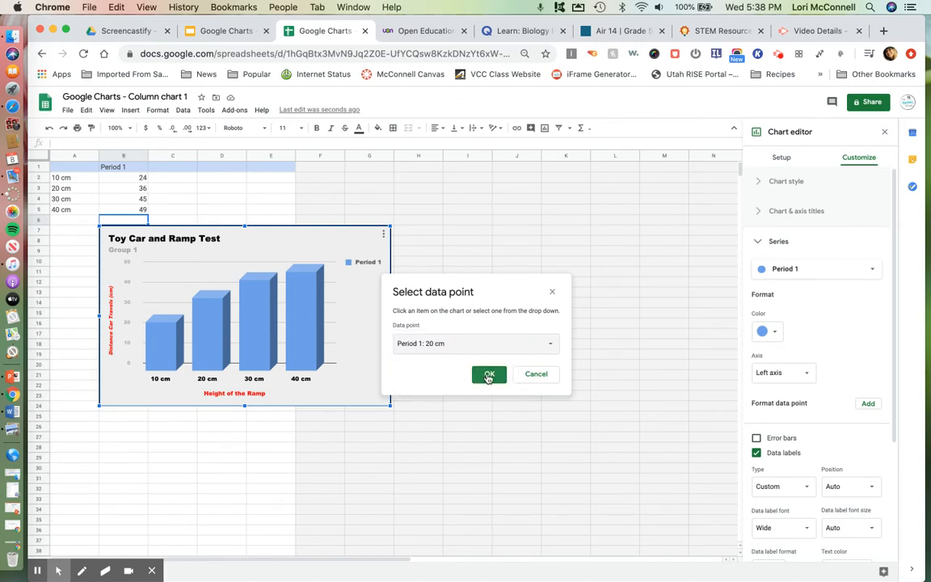
click(489, 374)
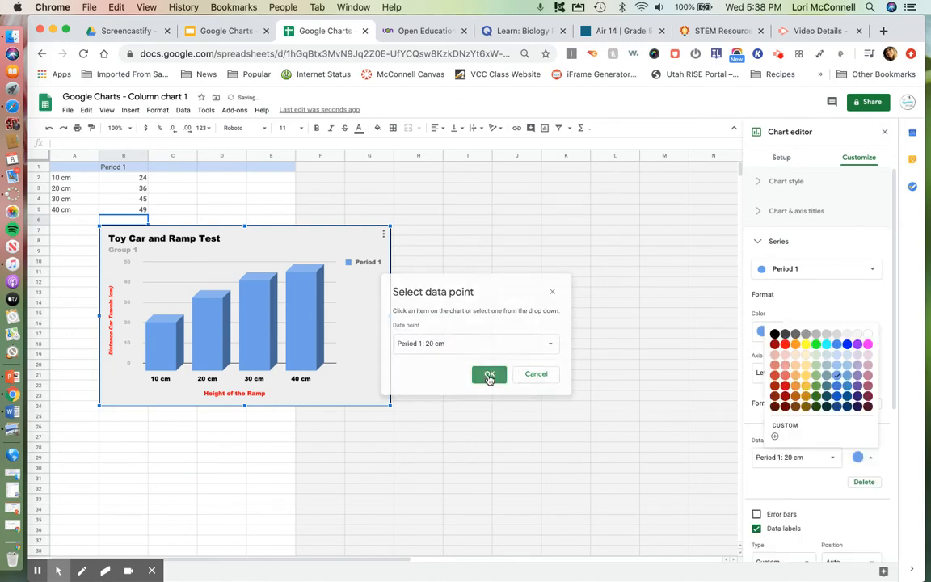
click(803, 377)
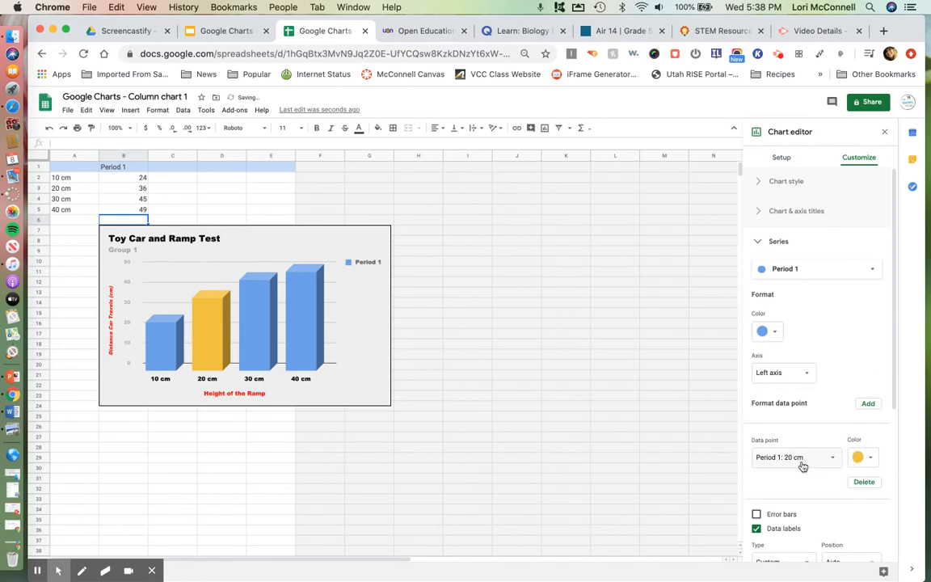
Step: Add formatting for the Period 1: 30 cm data point and color its column green
click(869, 405)
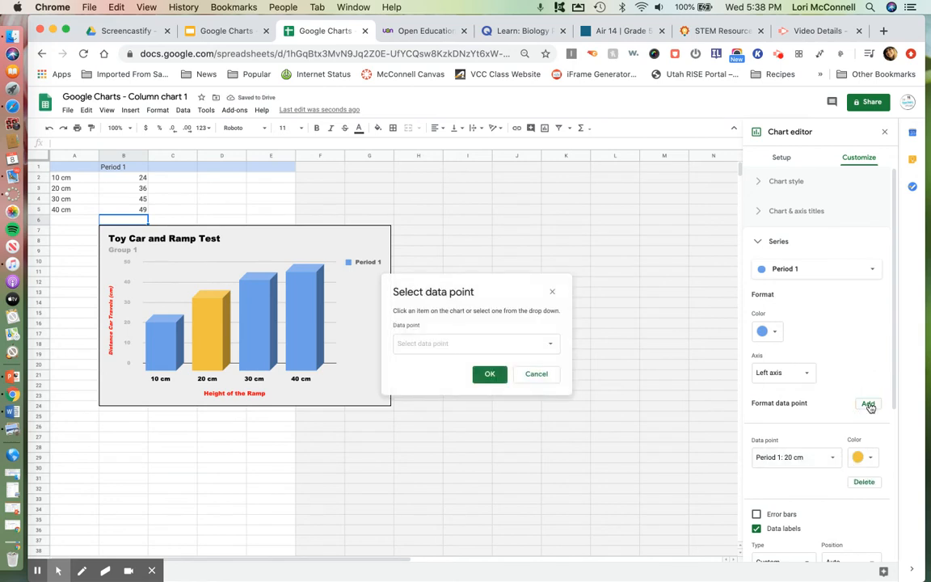
click(486, 348)
click(473, 373)
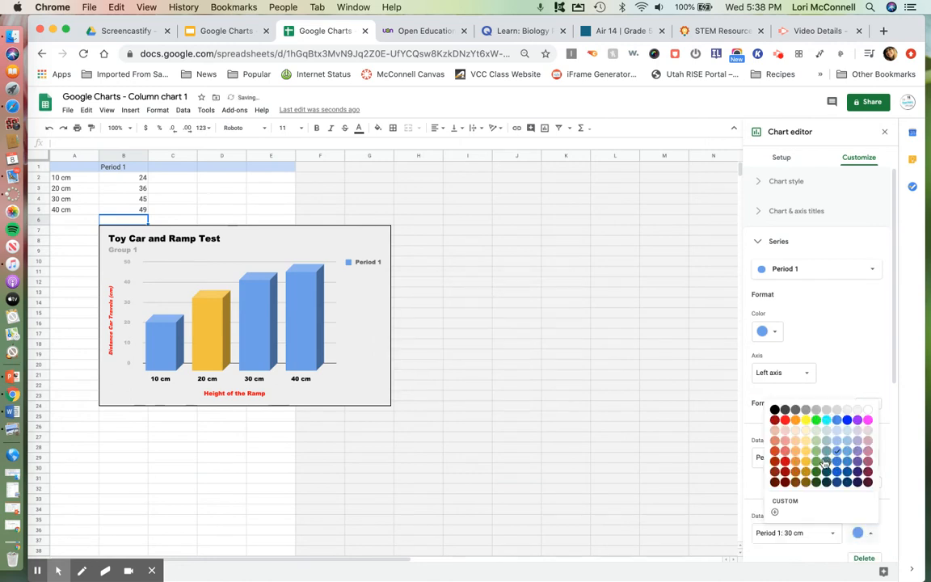
click(817, 460)
Step: Add formatting for the Period 1: 40 cm data point and color its column red
click(867, 405)
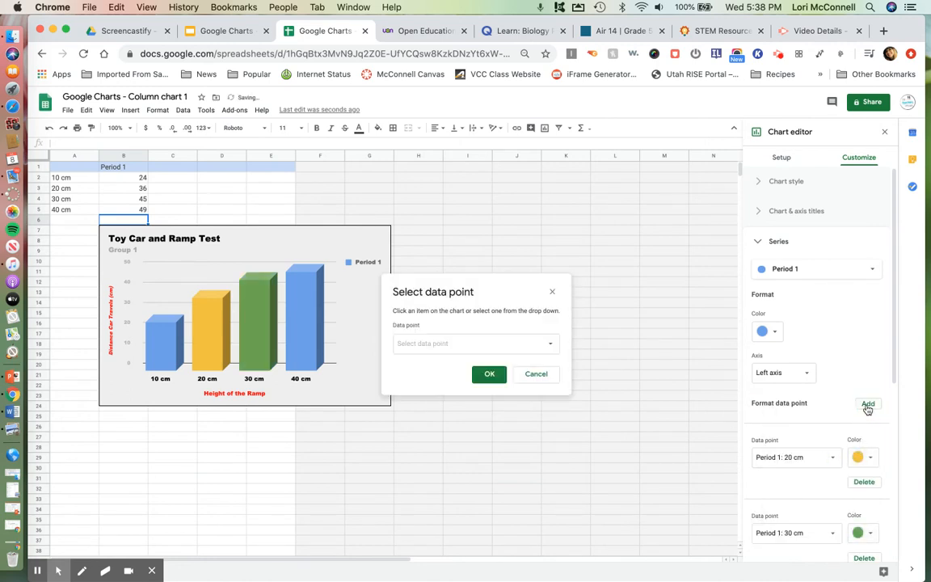
click(532, 345)
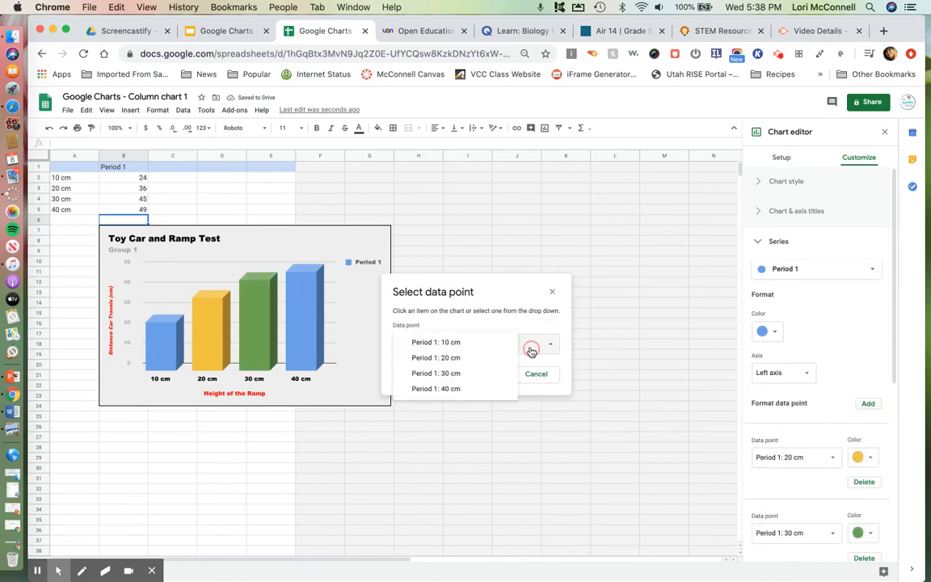
click(487, 389)
click(490, 375)
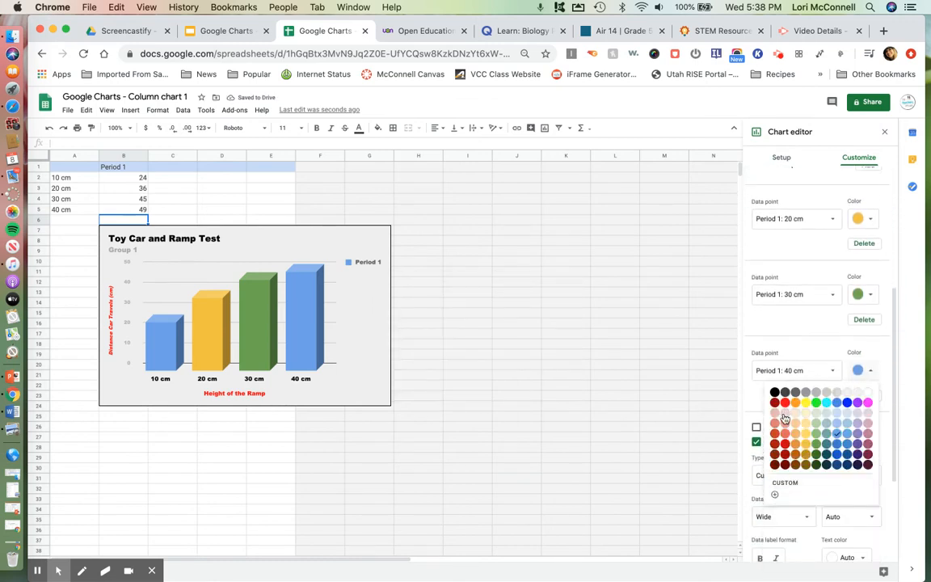
click(788, 445)
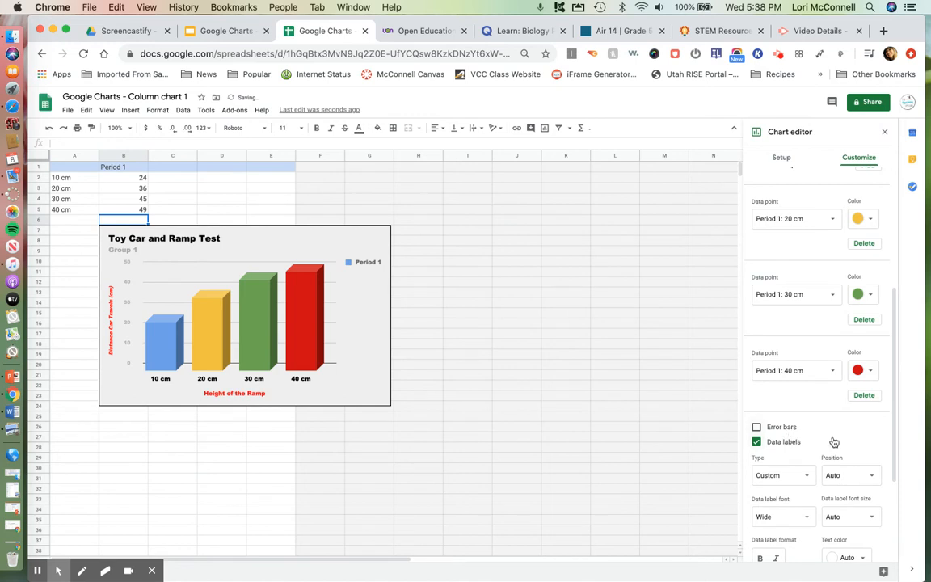
Step: Remove the legend from the chart by setting its position to None
scroll(788, 340, up, 5)
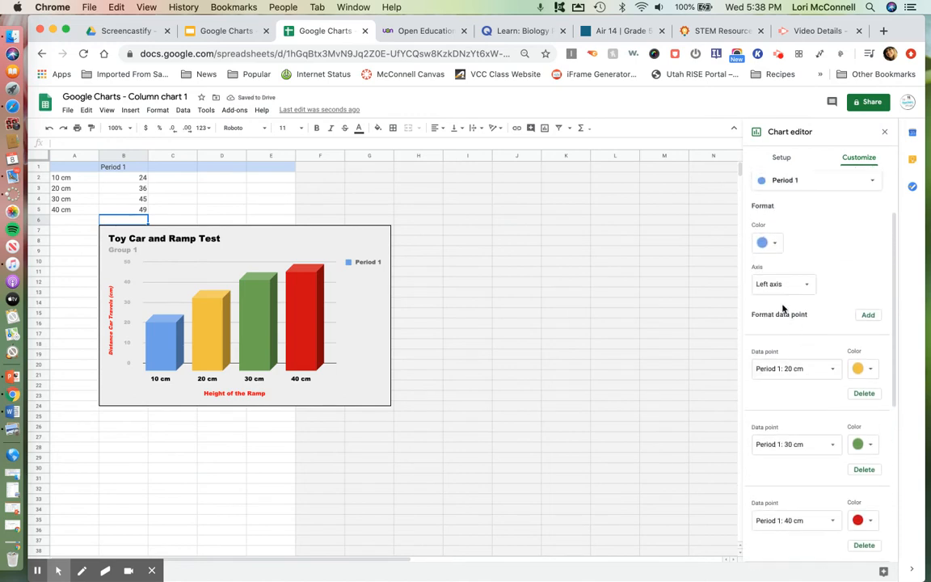
scroll(782, 304, up, 3)
click(781, 211)
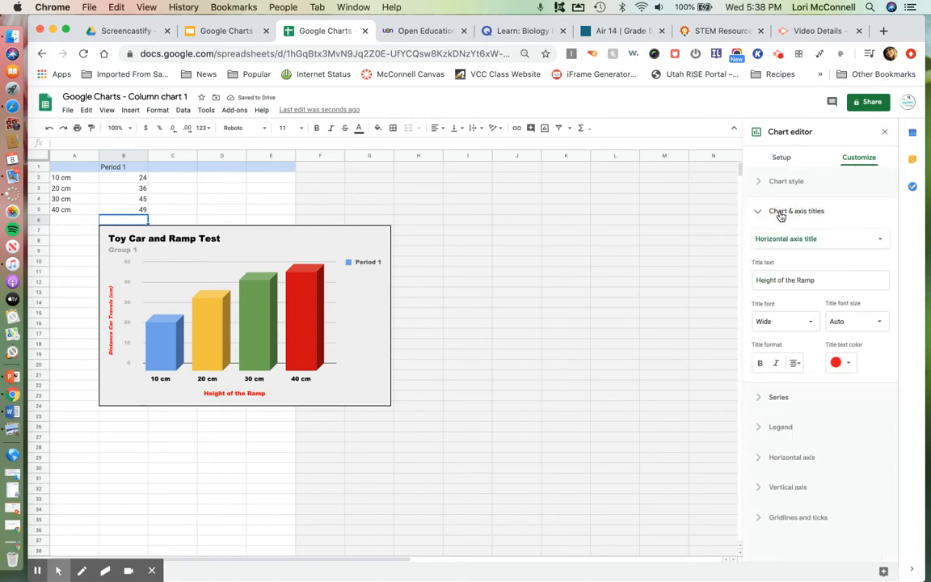
click(781, 213)
click(789, 273)
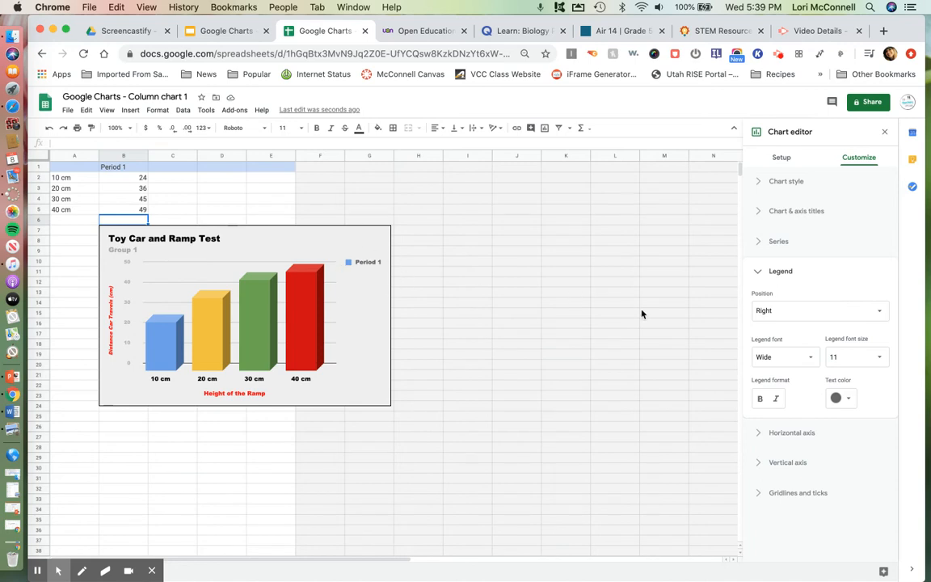
click(800, 312)
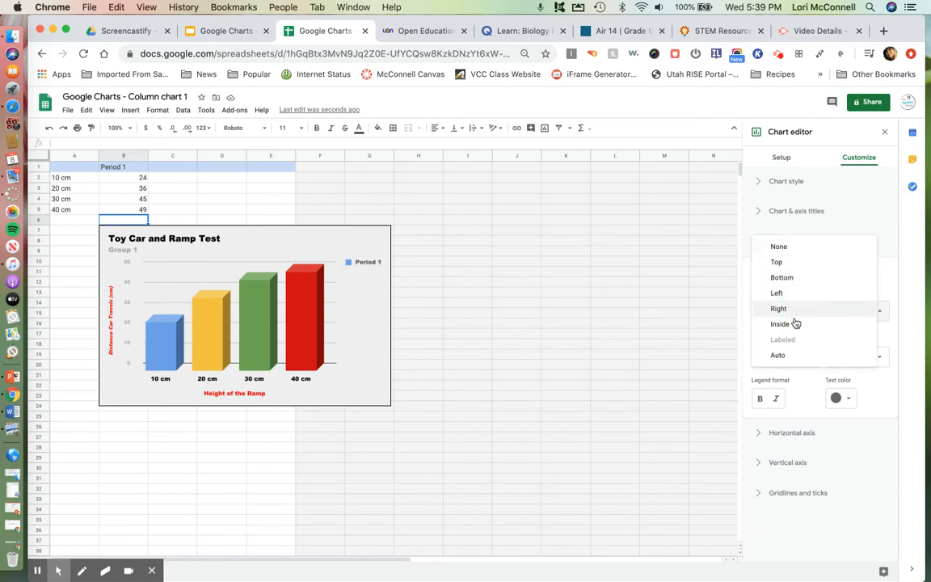
click(788, 251)
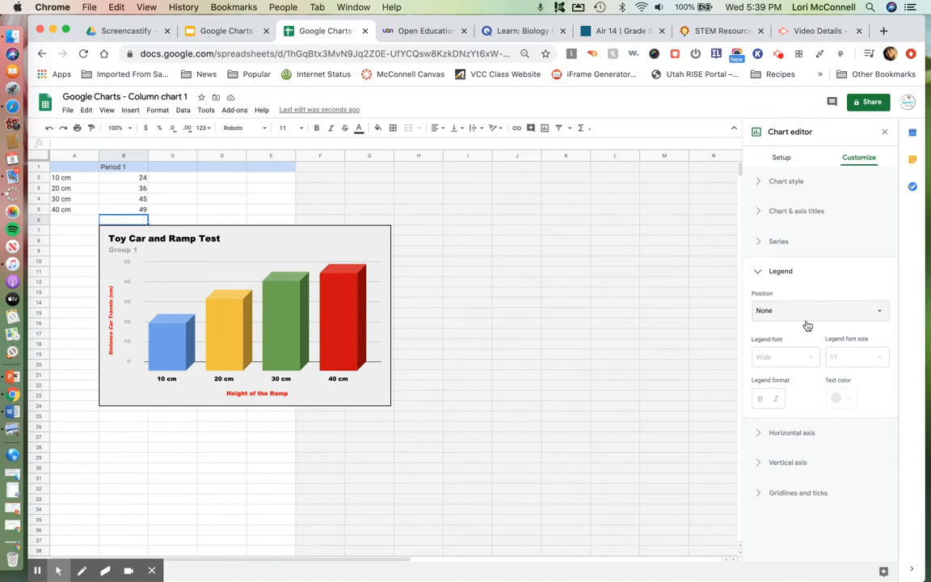
Step: Set the vertical axis range to a minimum of 0 and a maximum of 100
click(777, 272)
click(778, 303)
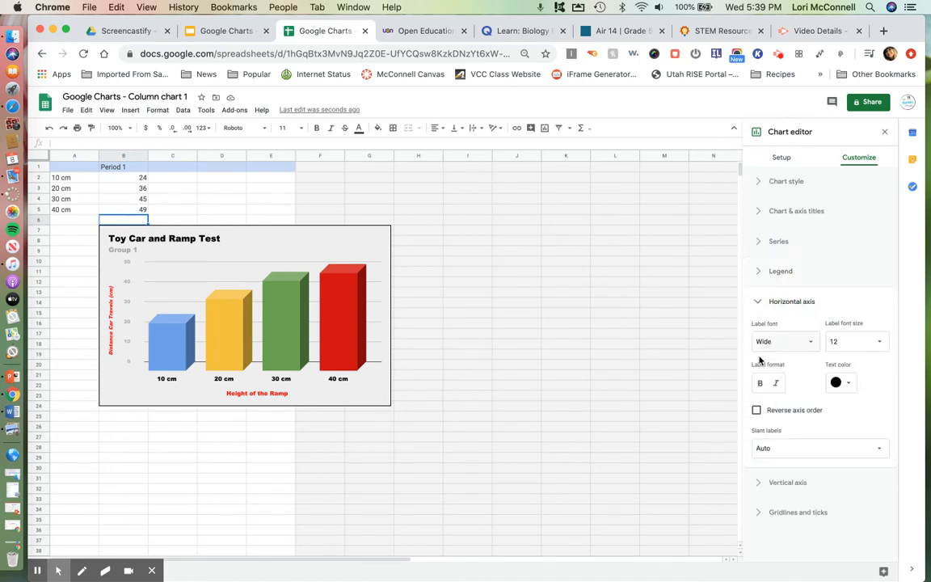
click(778, 303)
click(783, 331)
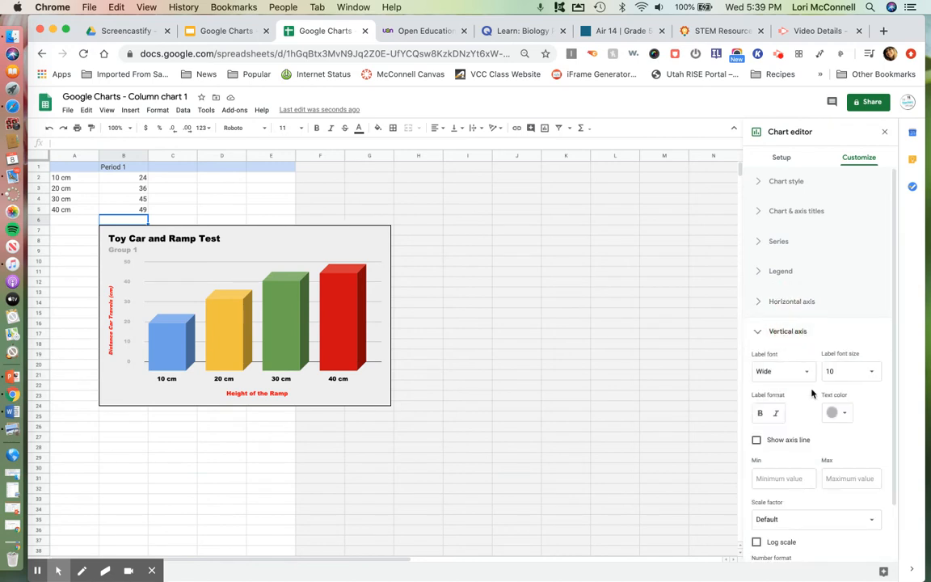
scroll(812, 392, down, 3)
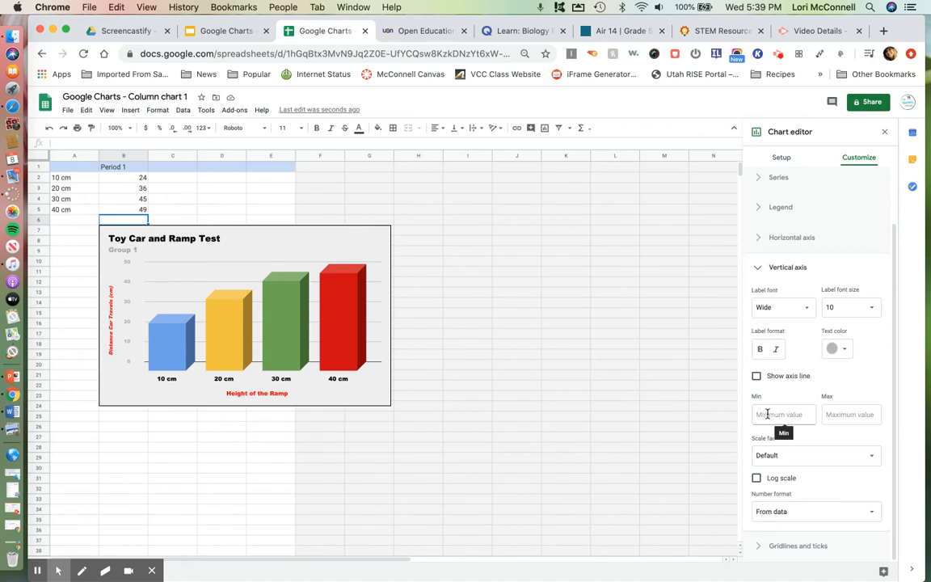
click(762, 414)
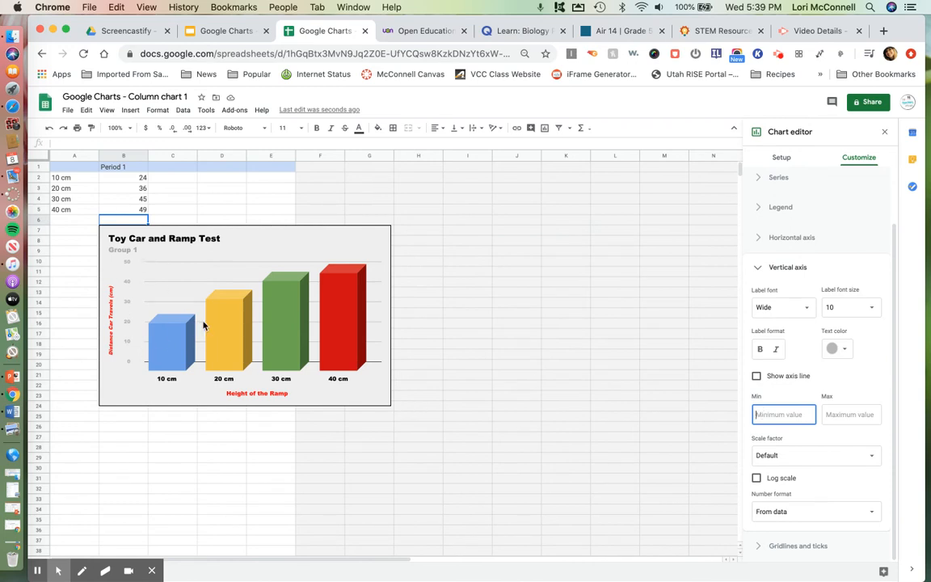
text(0)
click(831, 414)
text(10)
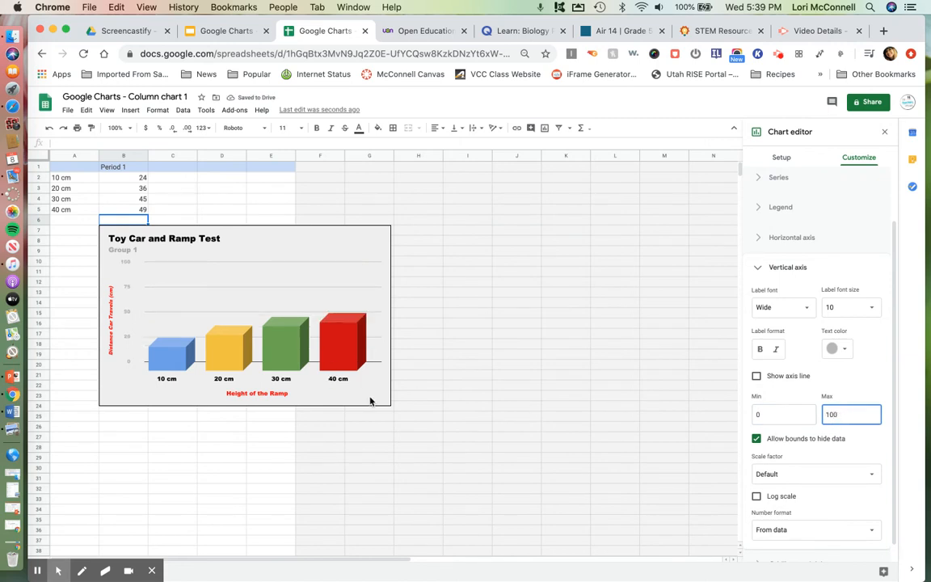
Step: Change the vertical axis maximum to 50
key(BackSpace)
key(BackSpace)
key(BackSpace)
text(50)
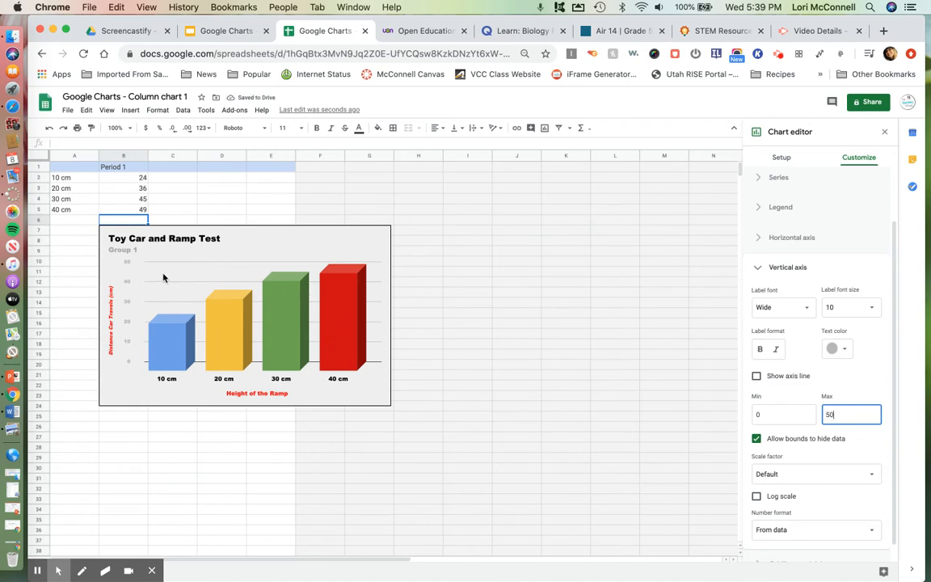
Step: Set the minor spacing type of the vertical axis gridlines to Step
click(789, 268)
click(798, 362)
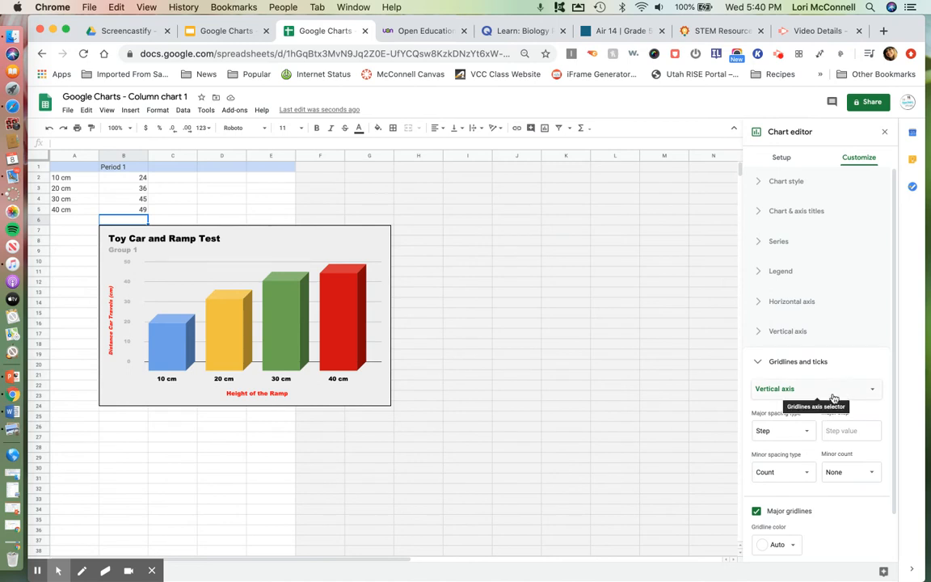
click(796, 473)
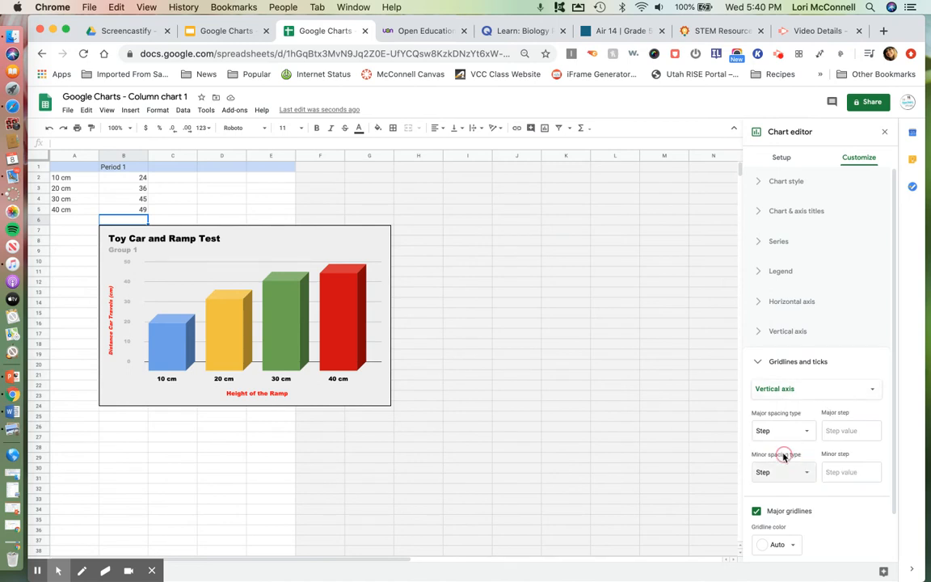
click(778, 454)
click(790, 366)
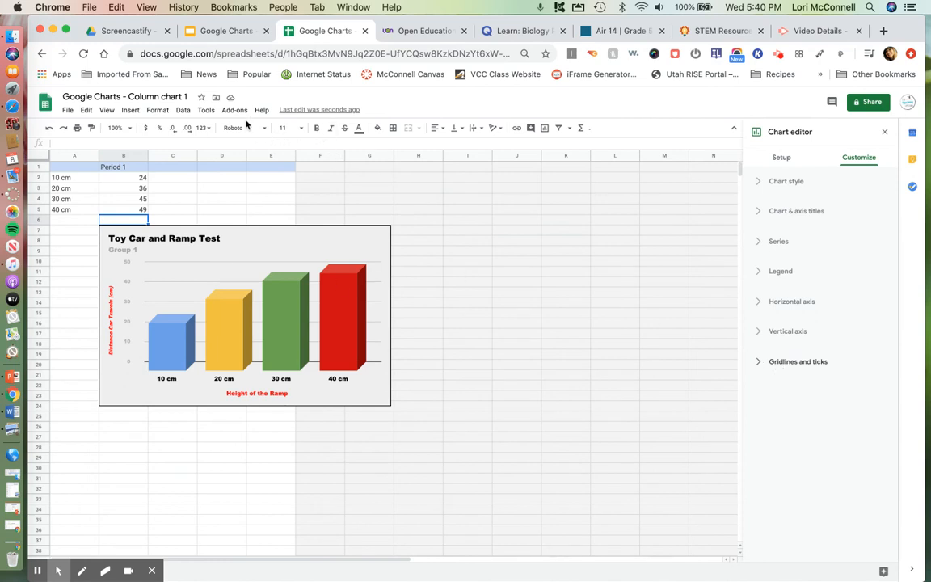
Step: Switch to the Google Slides presentation and update the linked column chart on the Bar Graphs slide
click(217, 32)
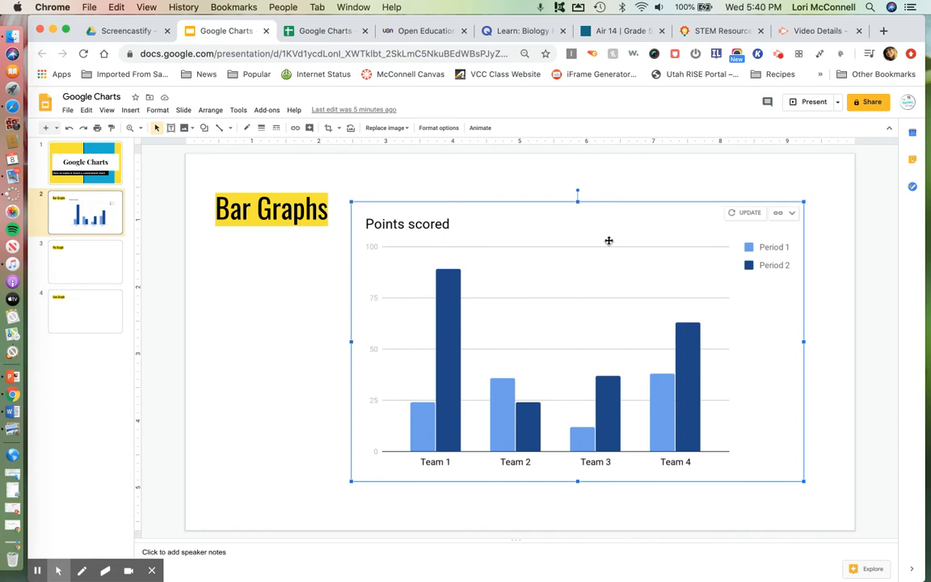
click(734, 215)
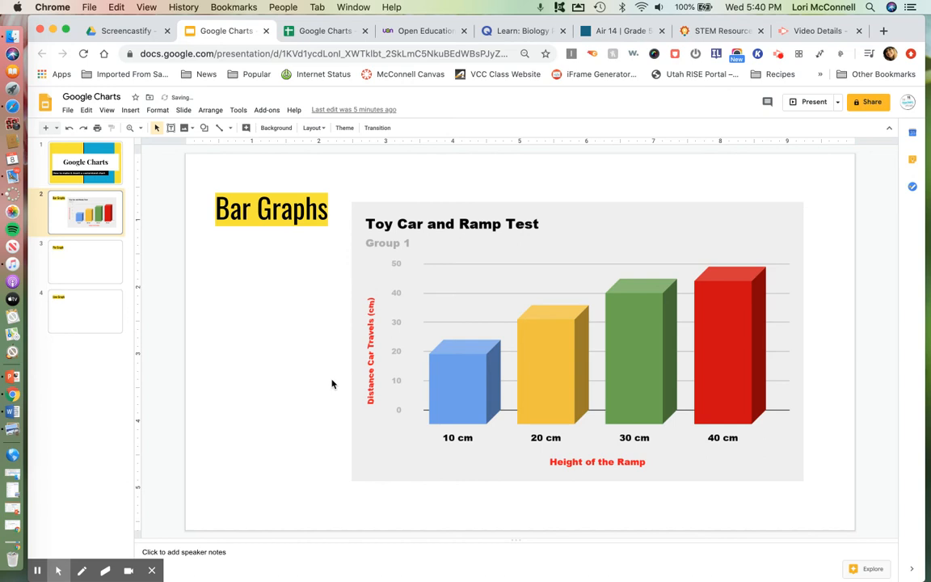
Step: Insert a pie chart on the Pie Graph slide and place it beside the title
click(86, 261)
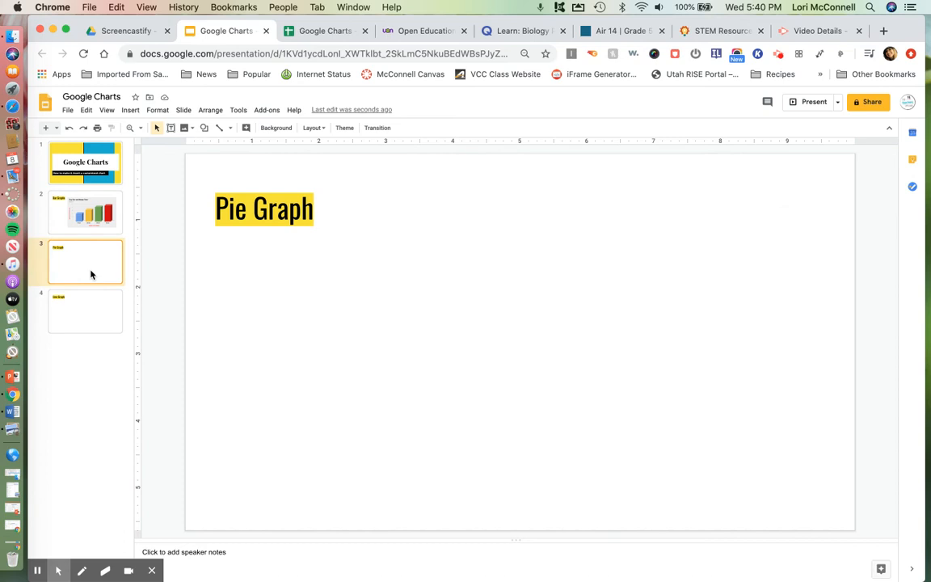
click(132, 111)
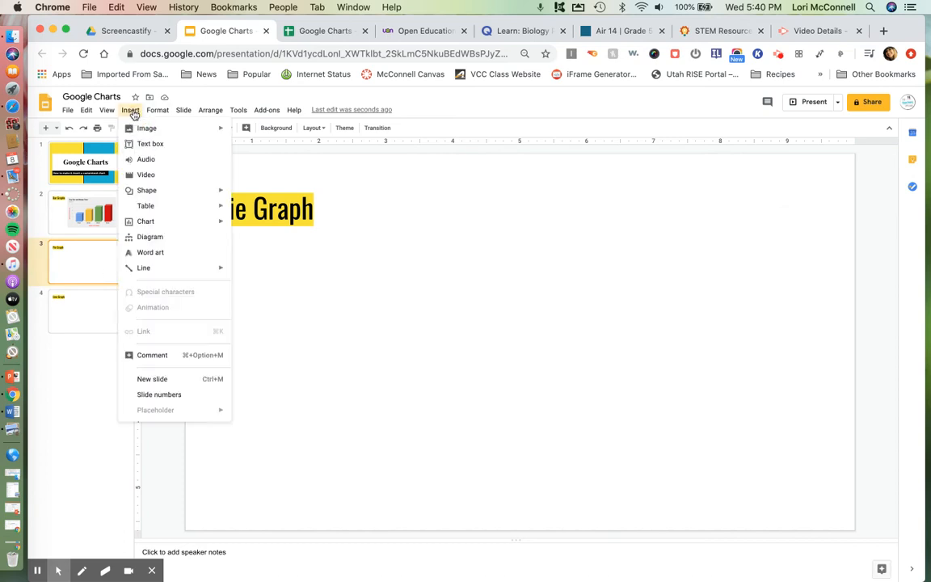
mouse_move(165, 223)
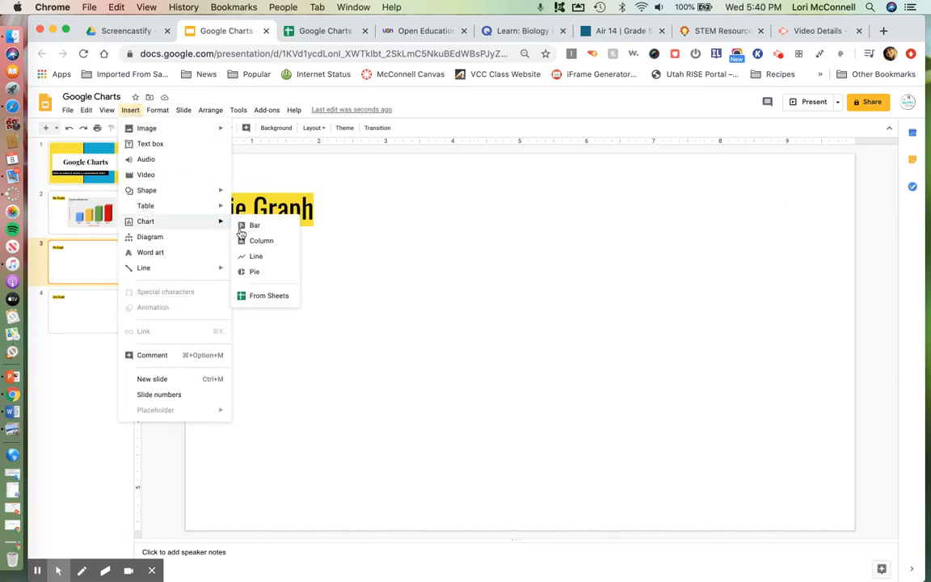
click(254, 271)
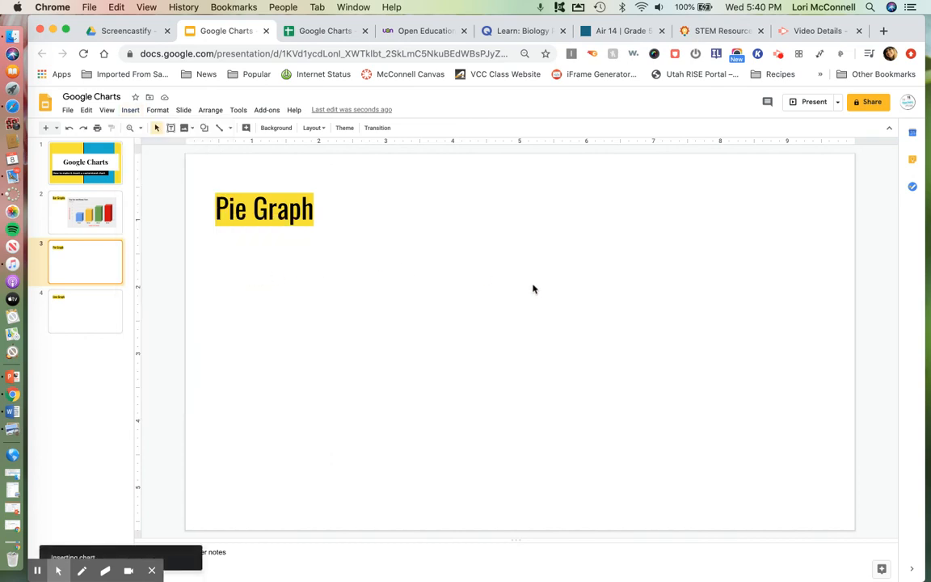
drag(566, 322, 703, 275)
Step: Open the pie chart's source spreadsheet and rename the four team labels to Bike, Car pool, Bus and Walk
click(778, 204)
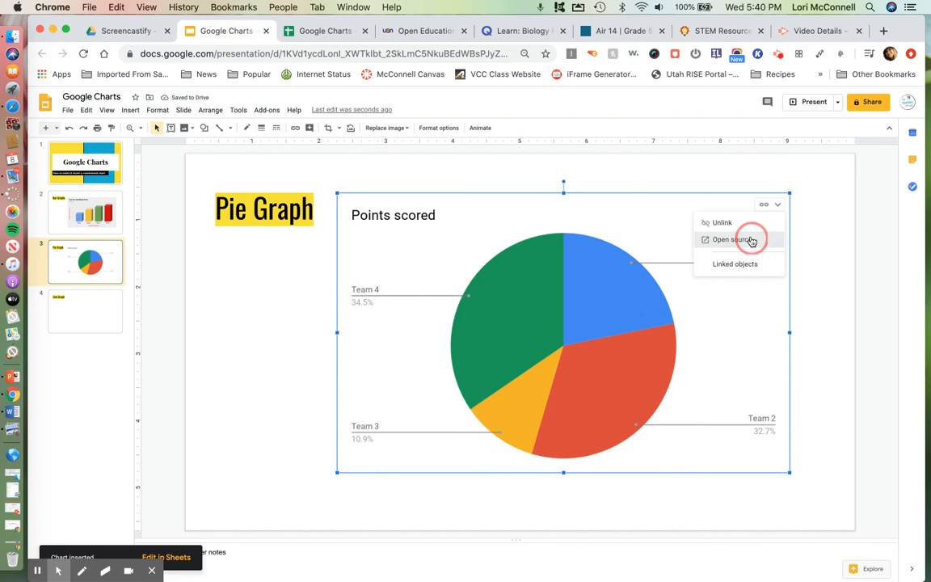
click(750, 237)
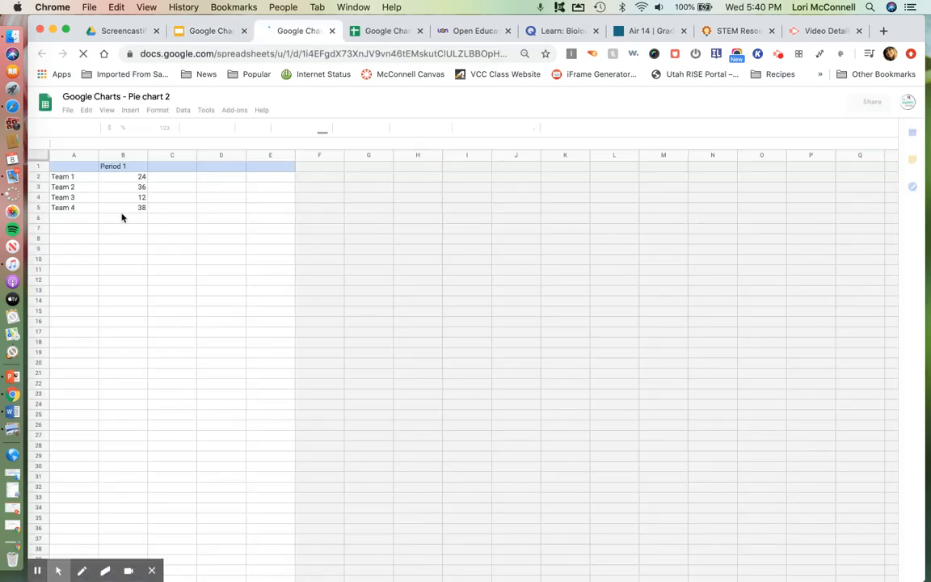
click(76, 182)
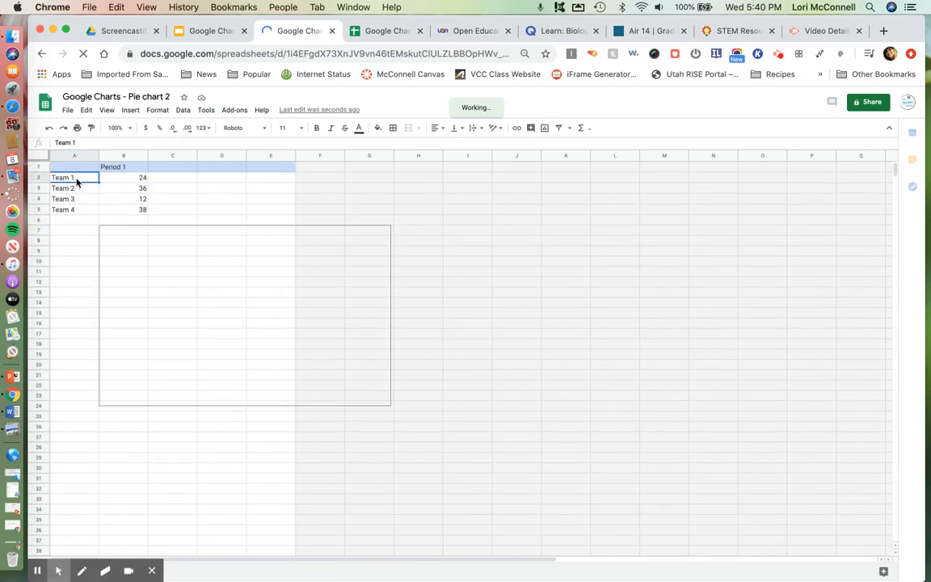
text(Bike)
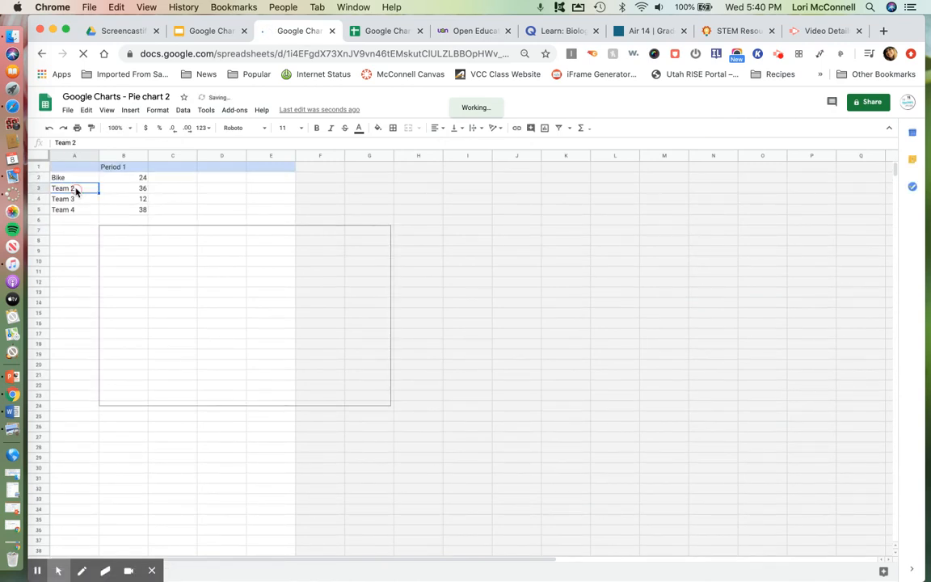
click(76, 191)
text(Car pool)
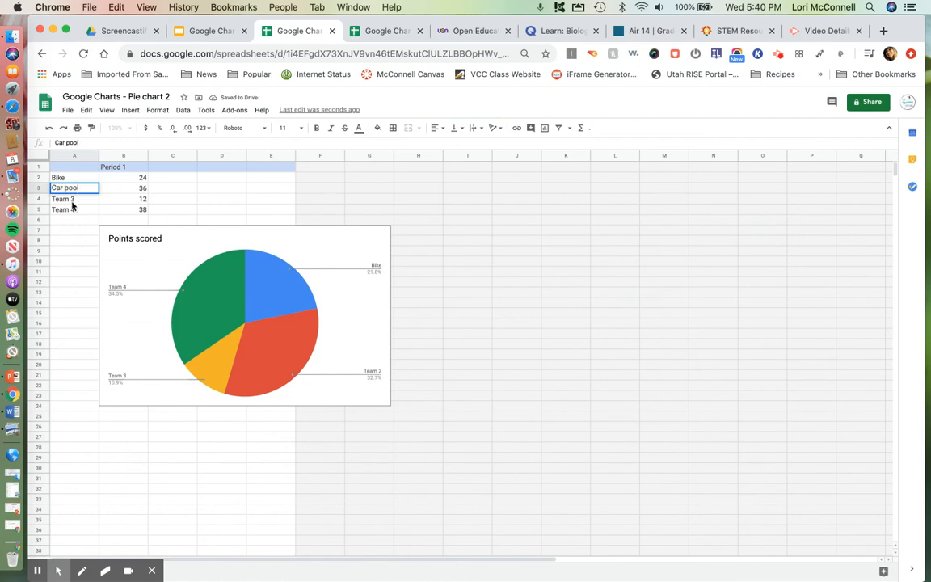
click(72, 202)
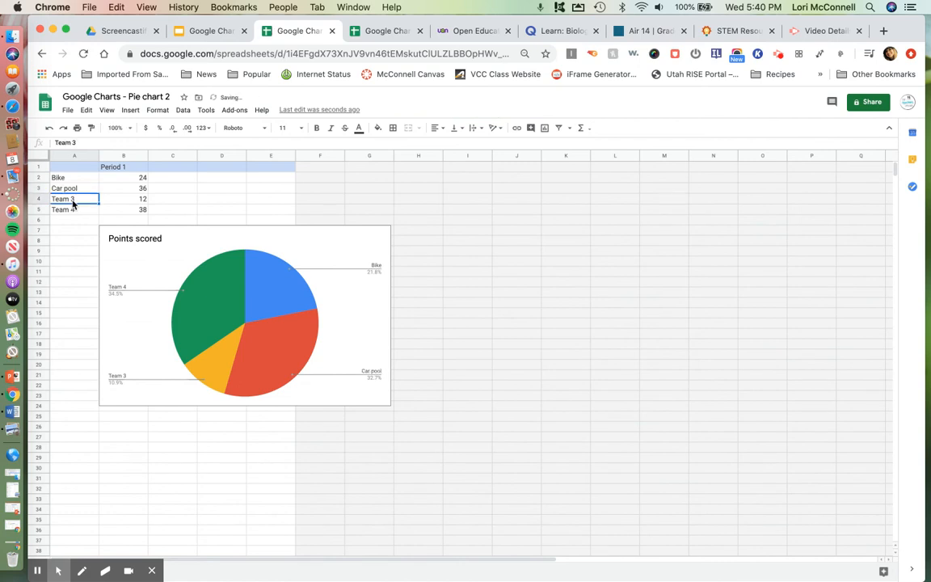
text(Bus)
click(72, 206)
text(Walk)
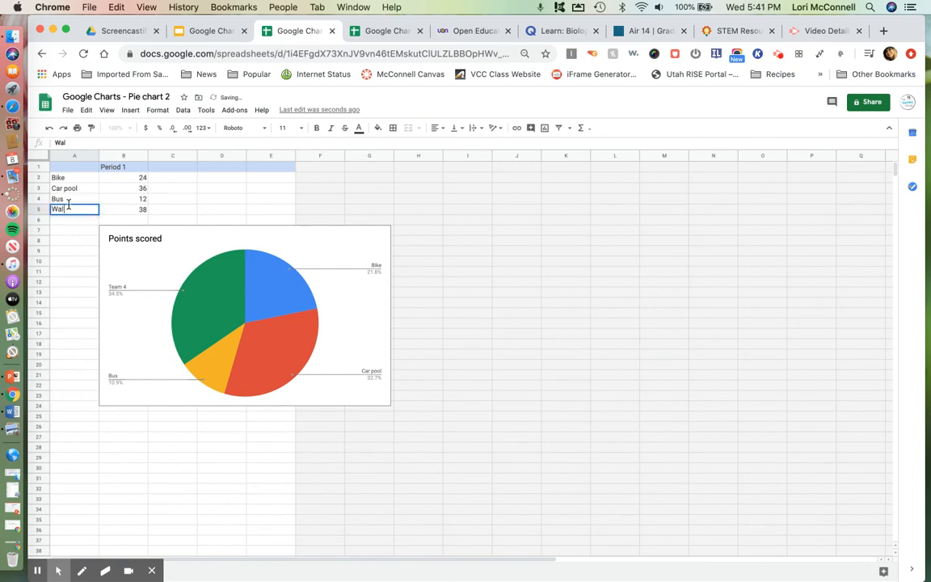
click(144, 211)
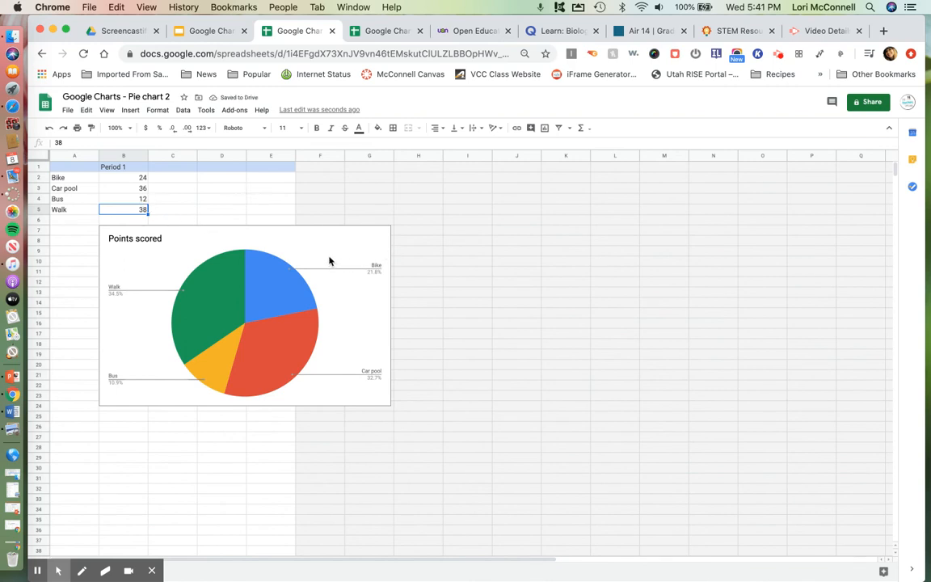
Step: Open the pie chart for editing and show its customization options
click(361, 259)
click(384, 236)
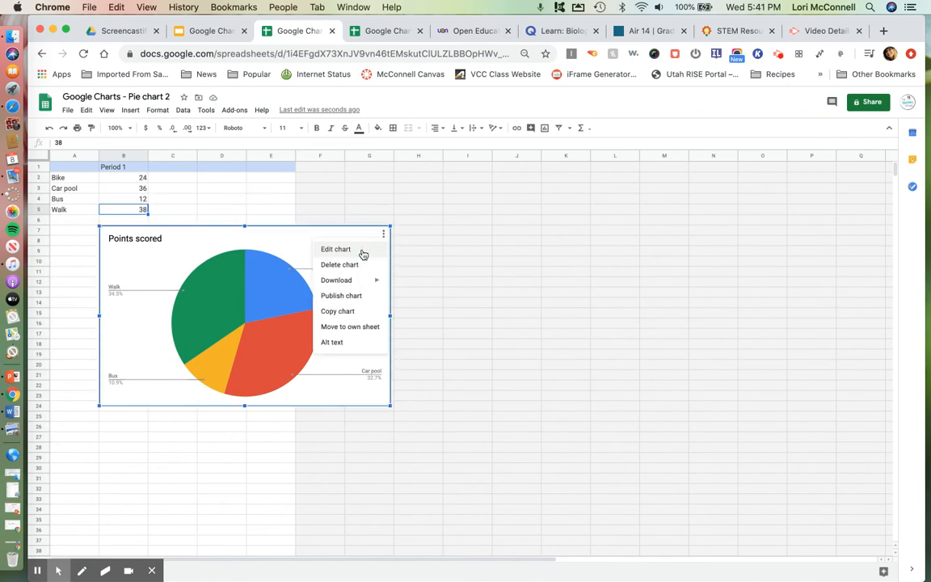
click(363, 253)
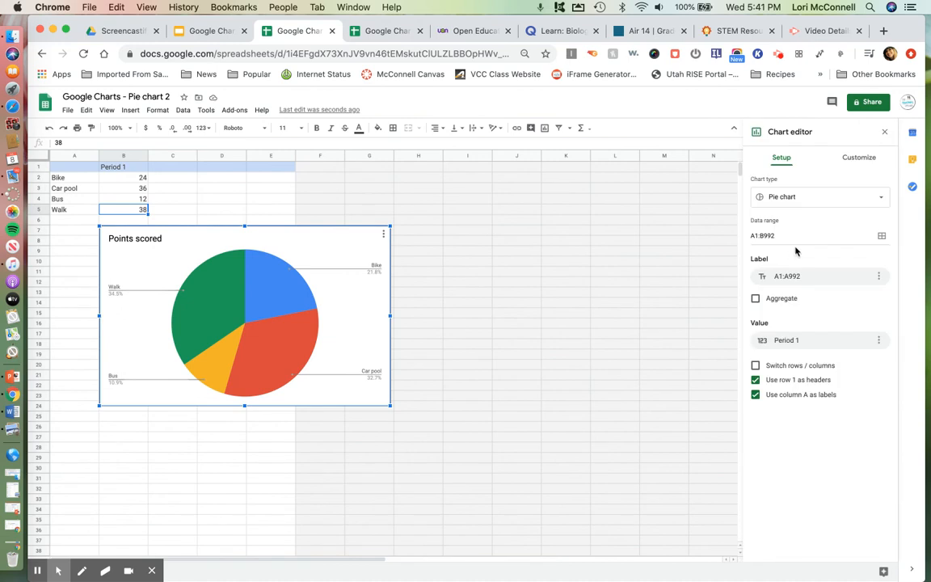
click(856, 154)
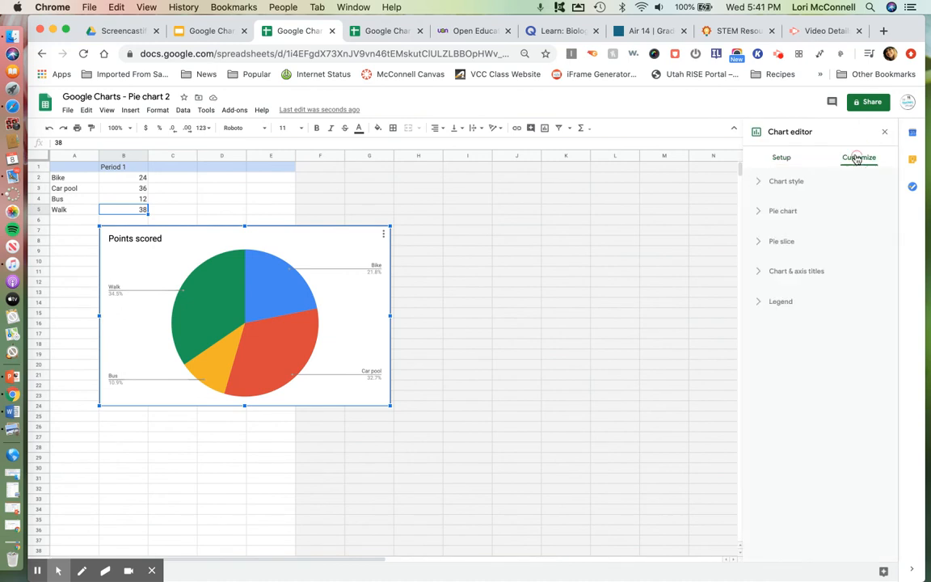
Step: Try the 3D chart style on the pie chart and turn it back off
click(801, 179)
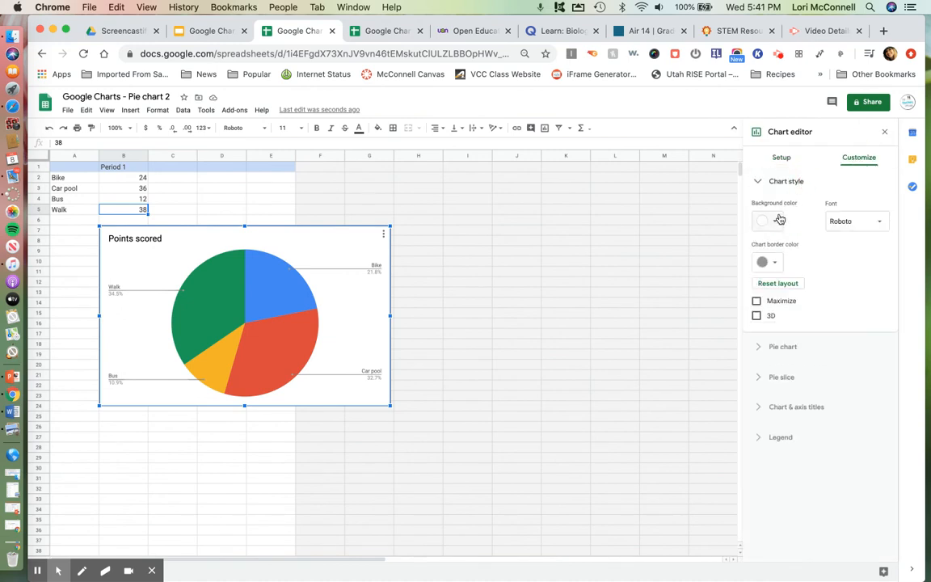
click(757, 316)
click(757, 317)
click(788, 183)
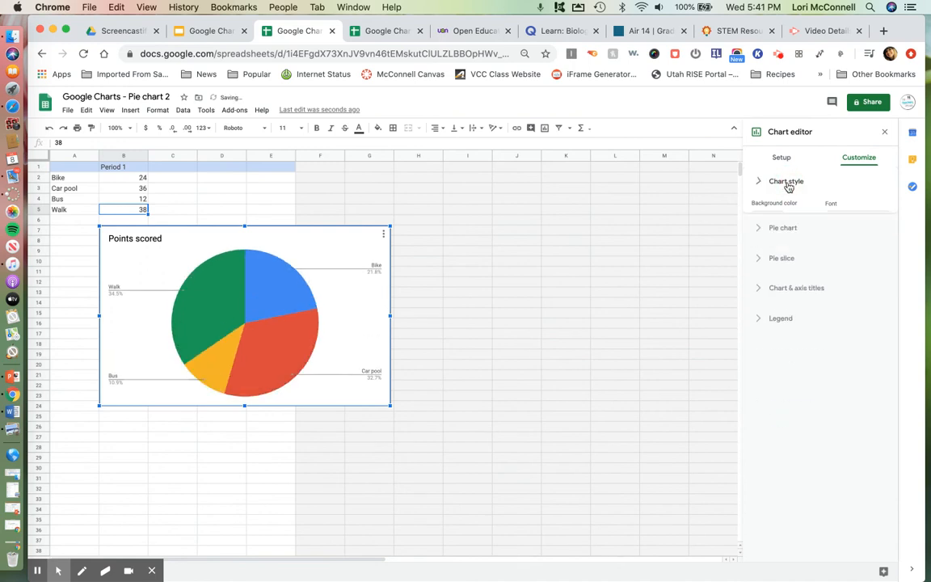
Step: Try a 25% donut hole on the pie chart and return it to 0%
click(792, 214)
click(812, 257)
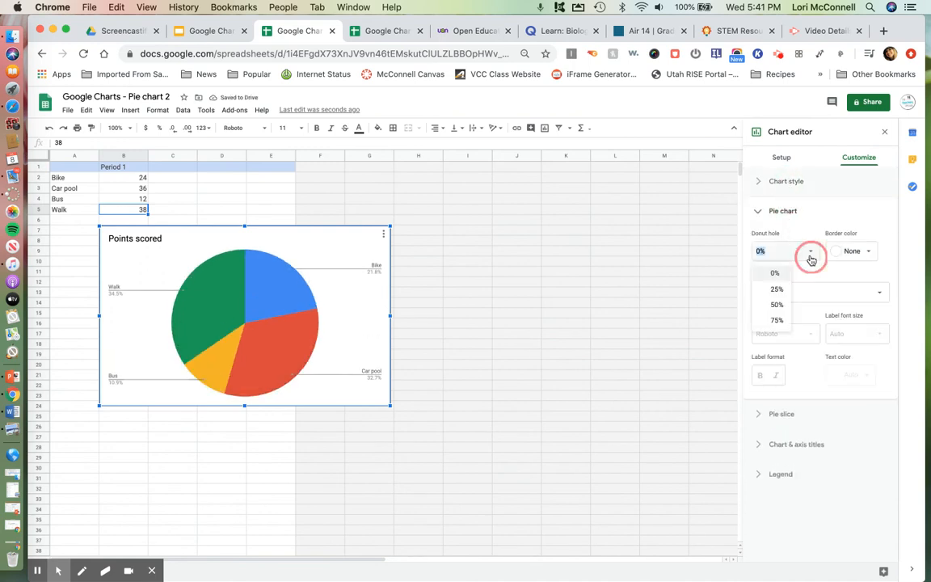
click(777, 288)
click(816, 253)
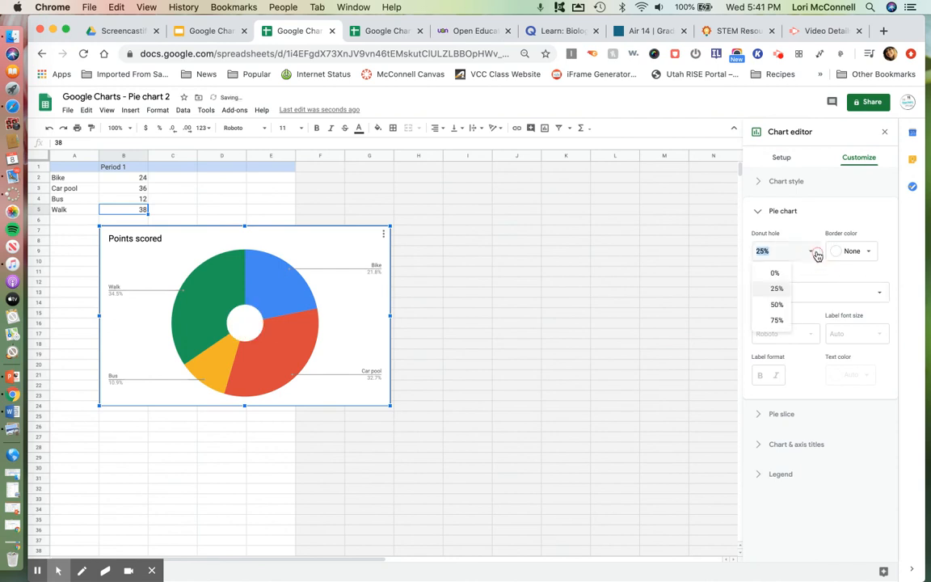
click(776, 273)
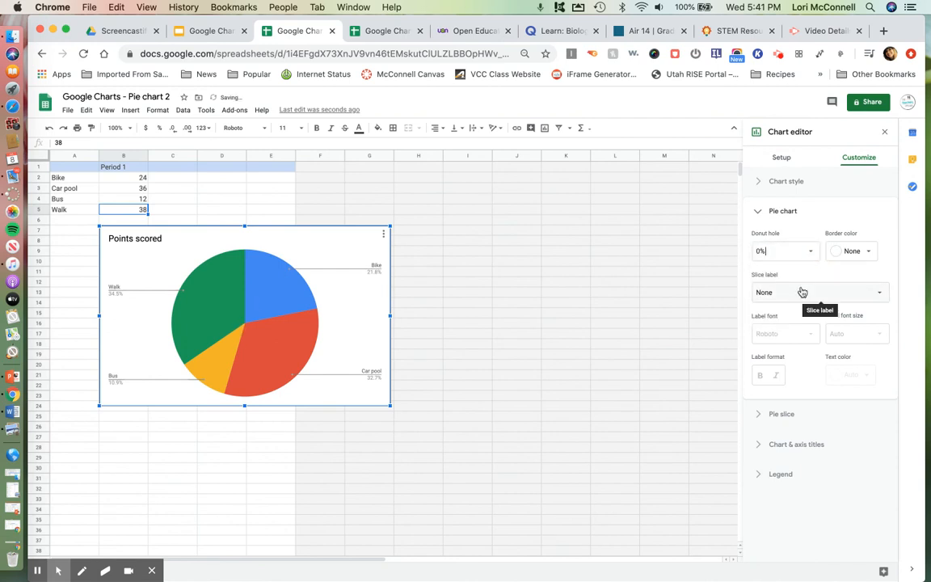
Step: Set the pie chart's slice label to Label, and change it to Percentage
click(802, 292)
click(790, 306)
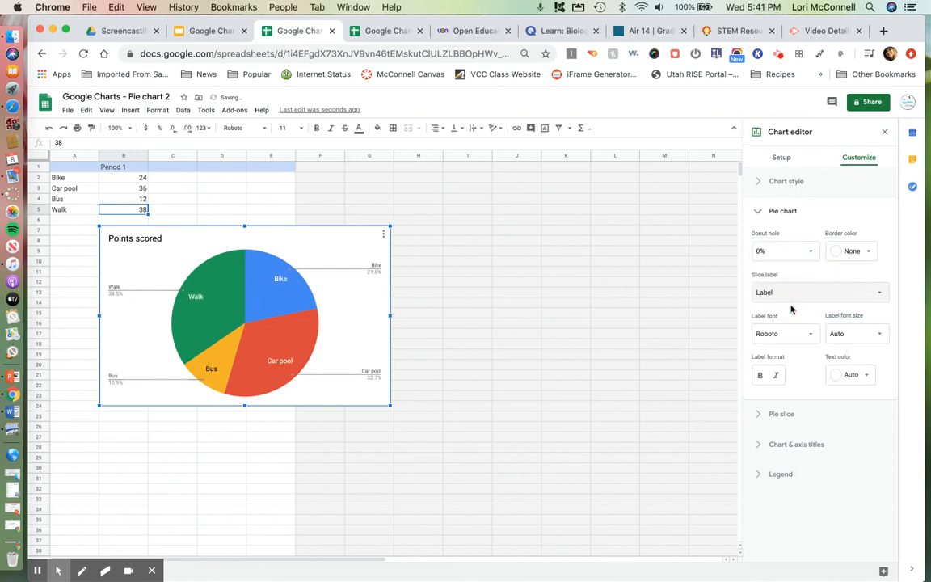
click(796, 295)
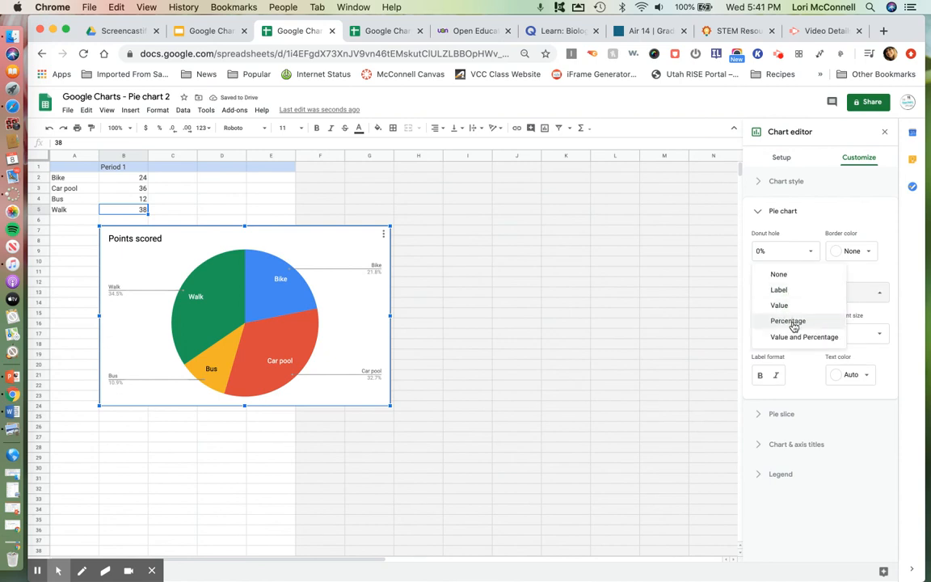
click(791, 322)
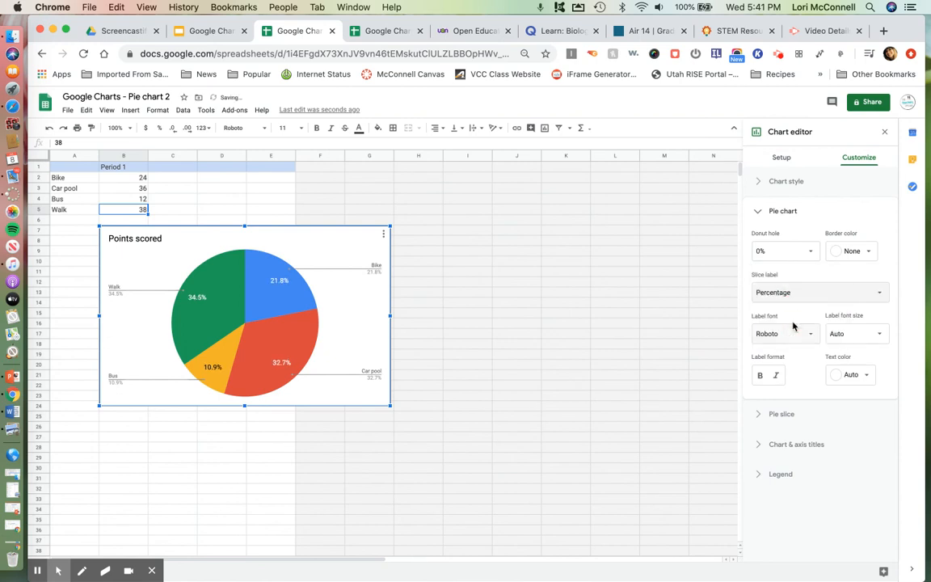
click(781, 214)
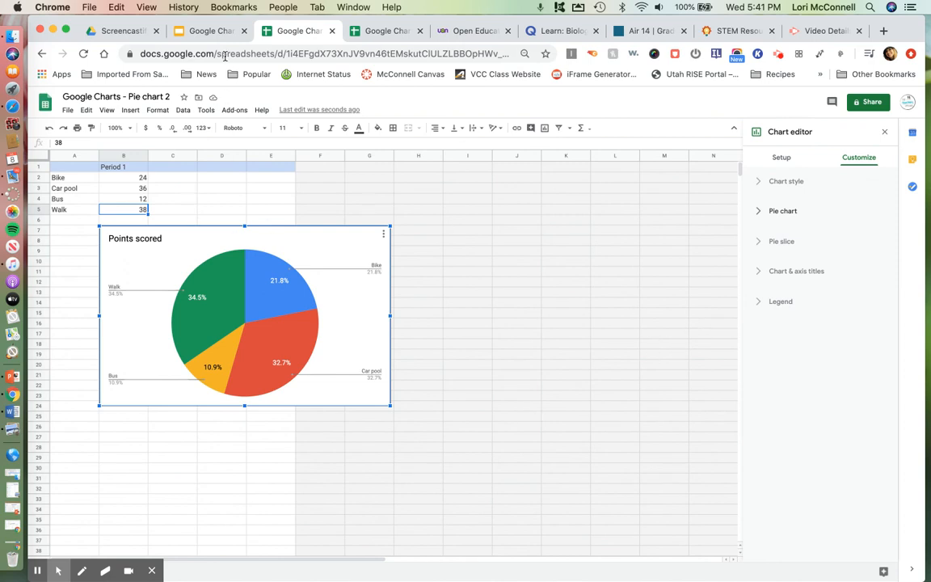
Step: Switch to the Google Slides presentation and update the linked pie chart on the Pie Graph slide
click(212, 32)
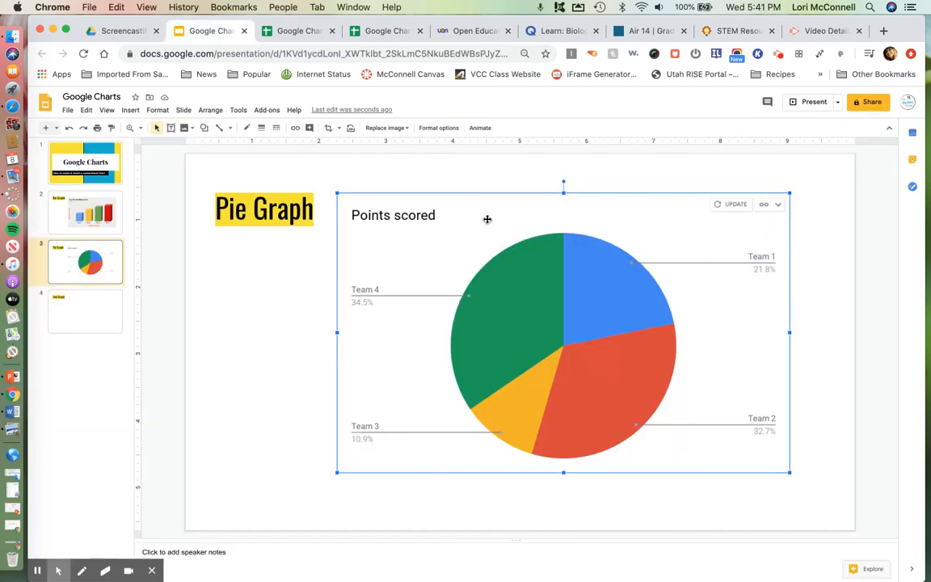
click(735, 205)
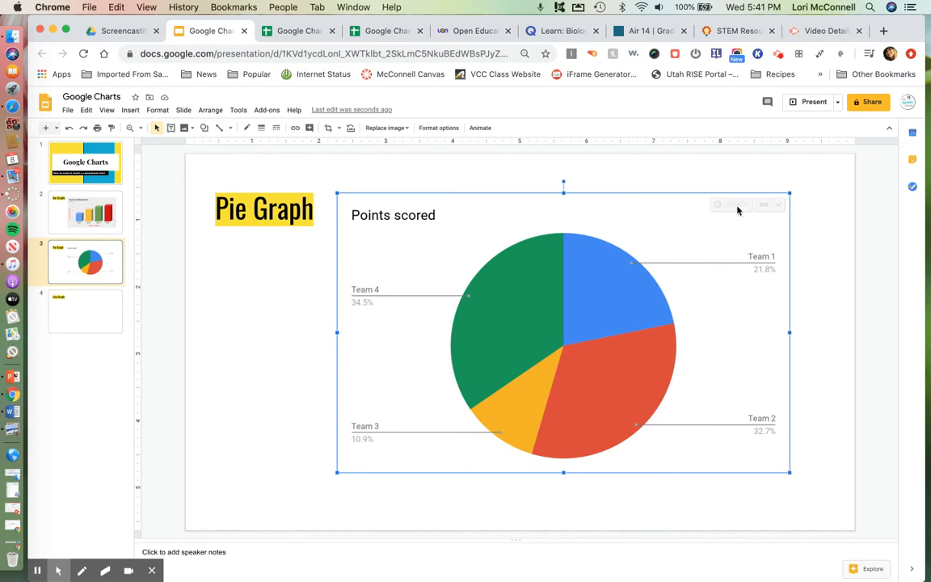
Step: Insert a line chart on the Line Graph slide
click(78, 312)
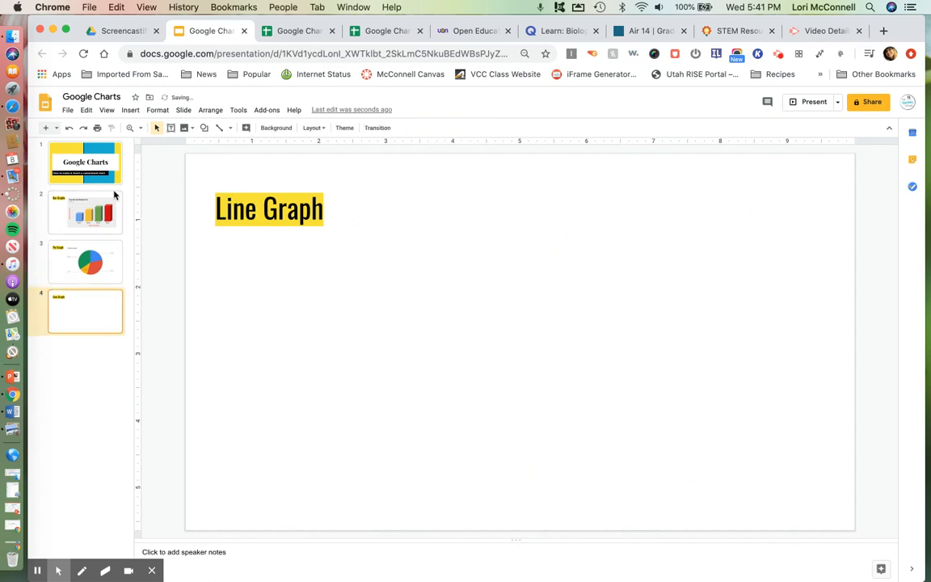
click(131, 110)
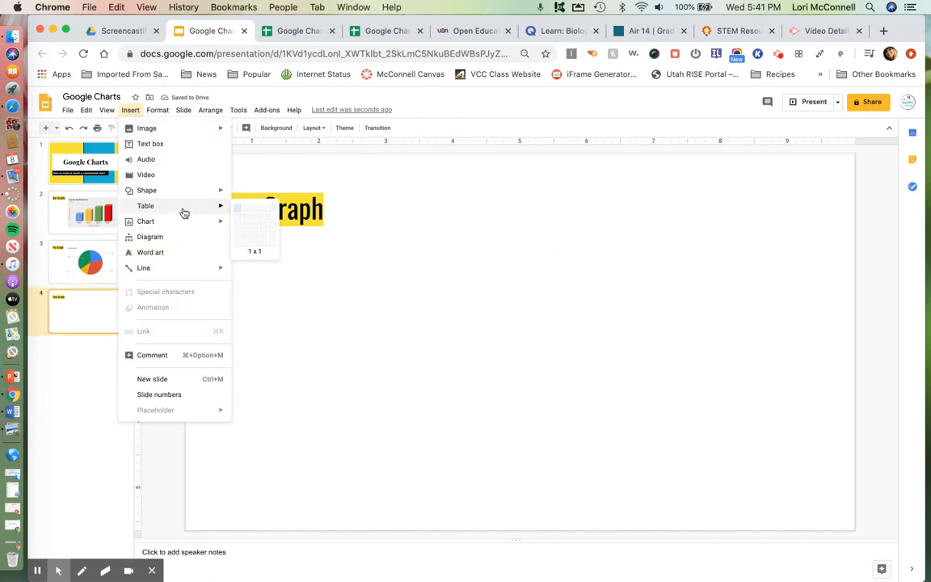
mouse_move(186, 226)
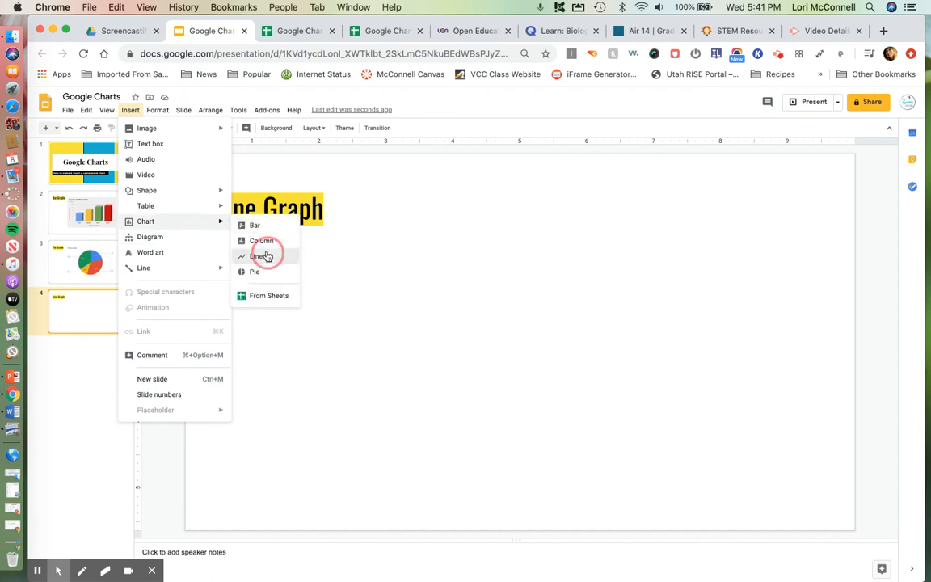
click(265, 255)
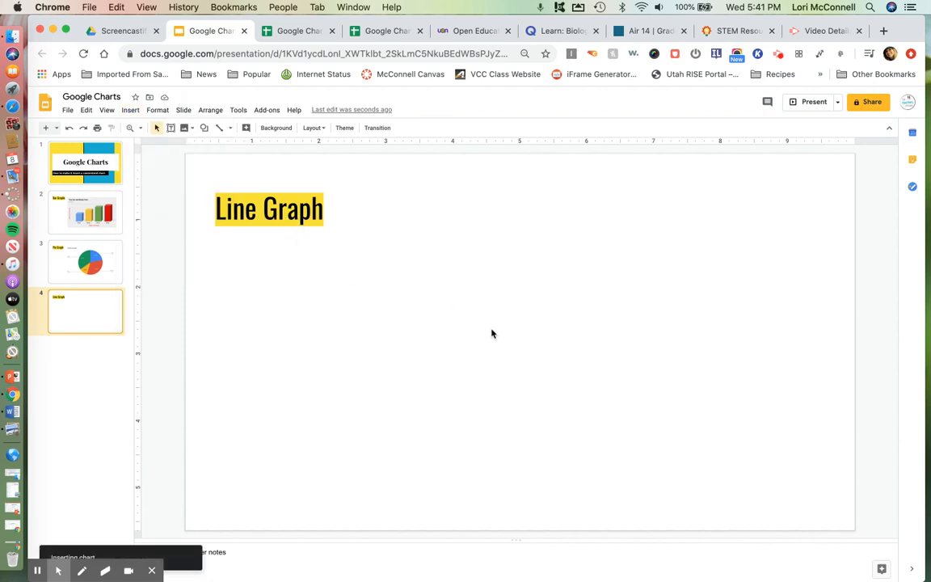
Step: Place the line chart beside the Line Graph title and open its linked source spreadsheet
drag(494, 333, 659, 286)
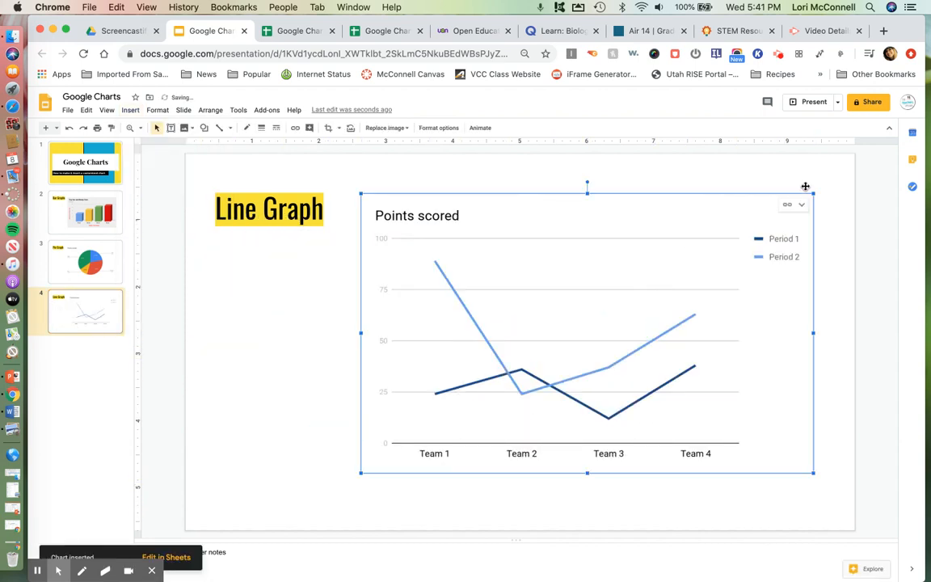
click(803, 208)
click(802, 208)
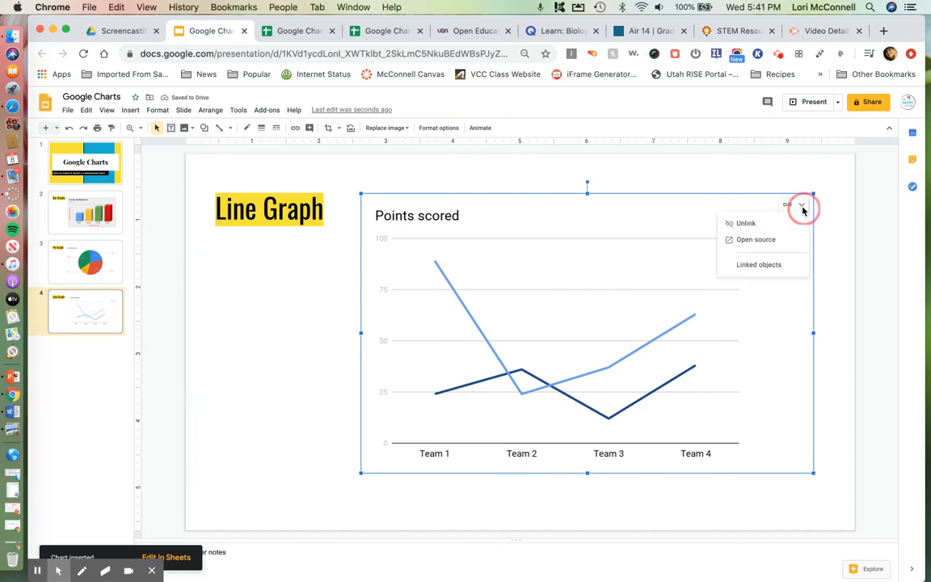
click(785, 240)
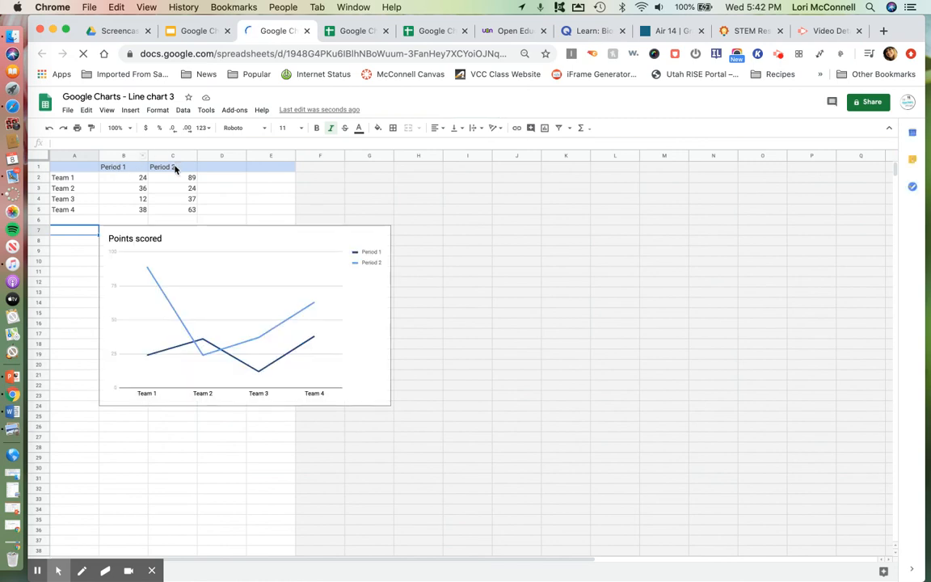
Step: Rename the four team labels in A2:A5 as Day 1, Day 2, Day 3 and Day 4
click(75, 178)
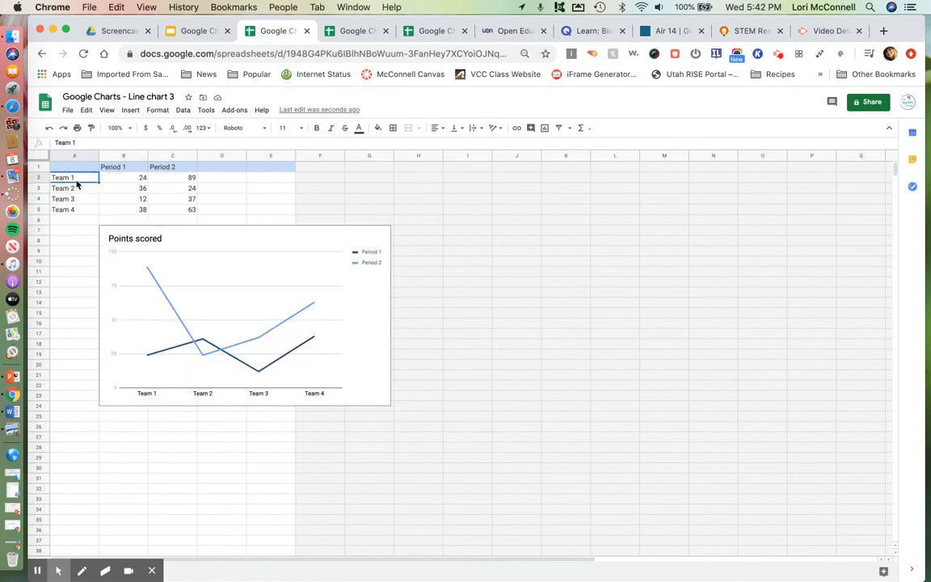
text(D)
key(Return)
text(Day)
key(Return)
text(Day)
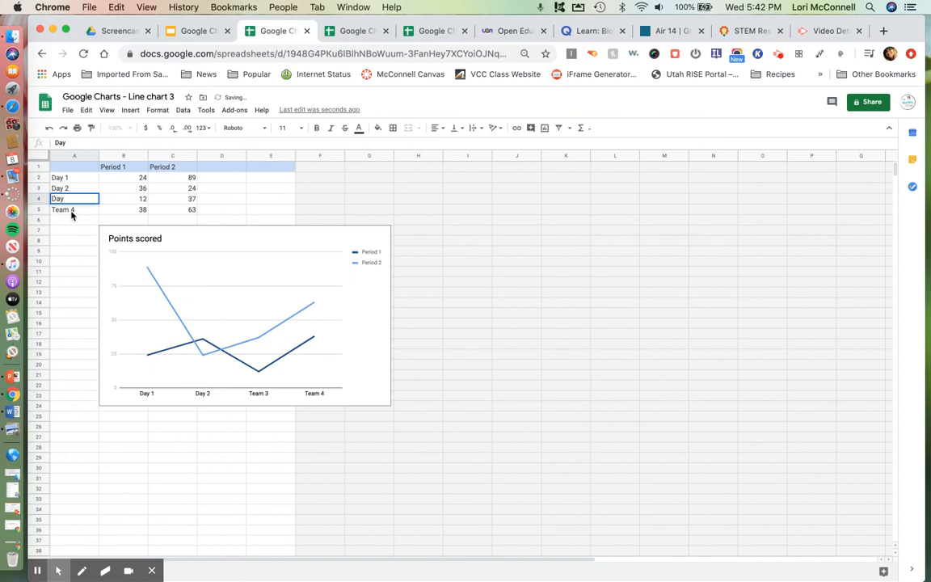
text( 3)
key(Return)
text(DAy)
text(y)
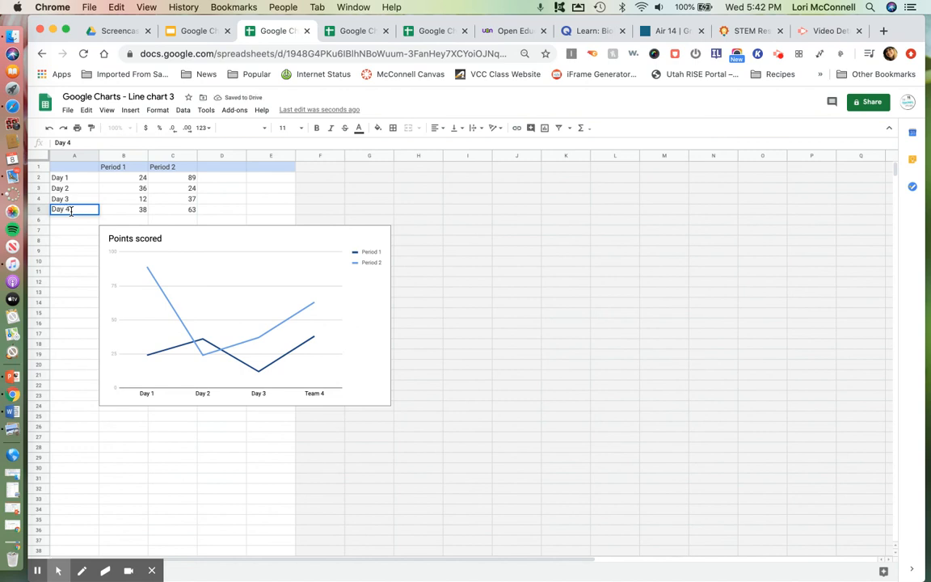
key(Return)
Step: Add the labels Day 5, Day 6 and Day 7 in A6:A8 and move the chart down to about row 15, clear of the data
text(Day 5)
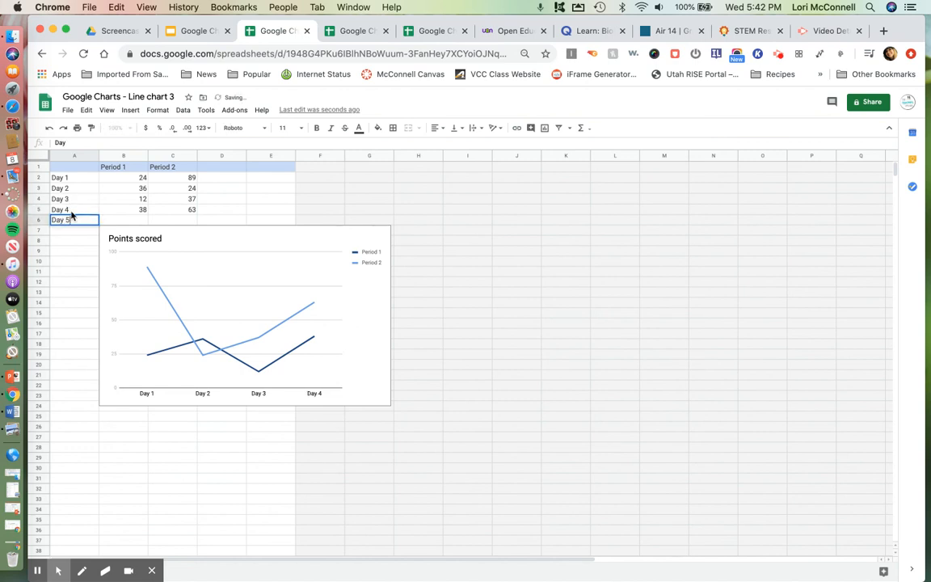
key(Return)
text(Day )
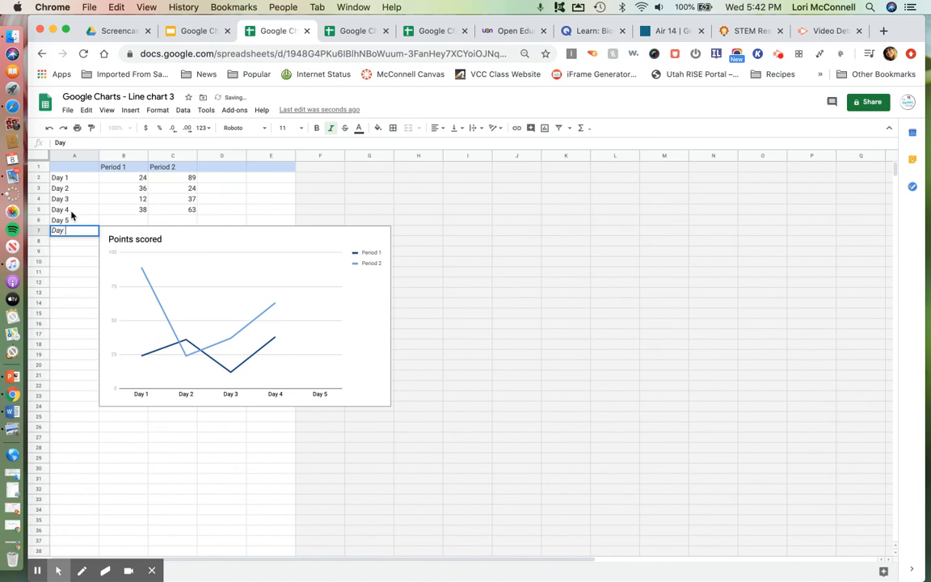
text(6)
key(Return)
text(Day)
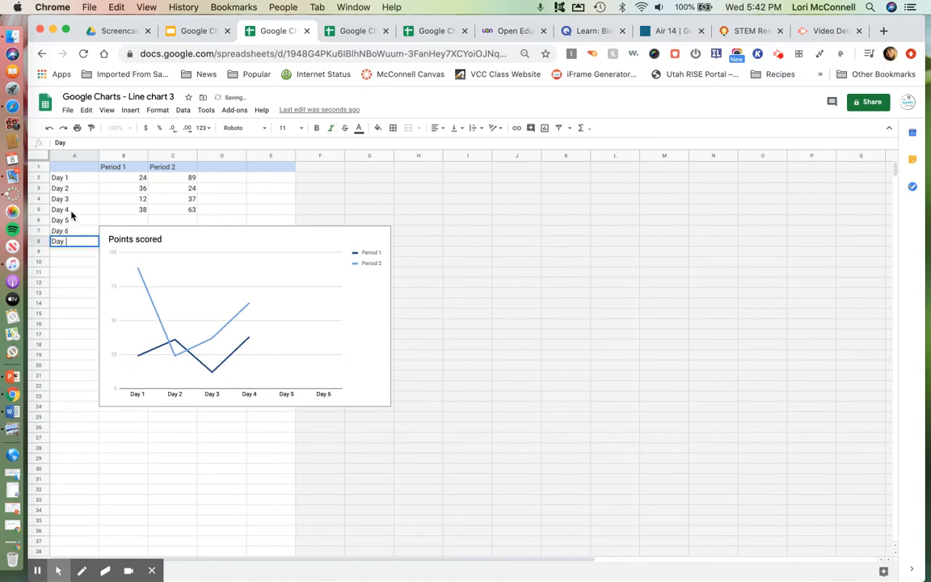
text( 67)
text(7)
click(319, 214)
click(245, 262)
drag(245, 261, 245, 354)
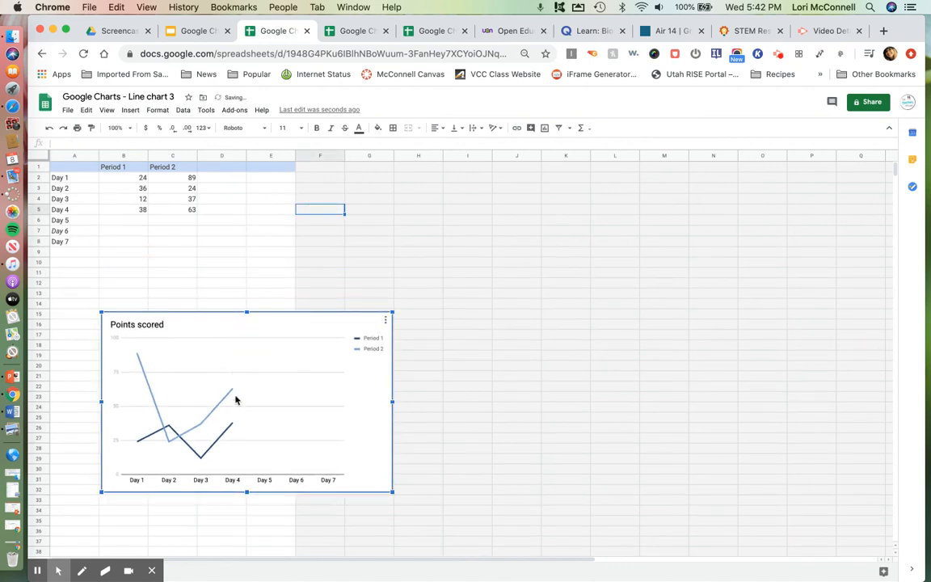
Step: Enter the Period 1 and Period 2 values: 12 and 34 for Day 5, 23 and 56 for Day 6, 45 and 34 for Day 7
click(133, 220)
text(12)
key(Tab)
text(34)
key(Return)
text(23)
key(Tab)
text(56)
key(Return)
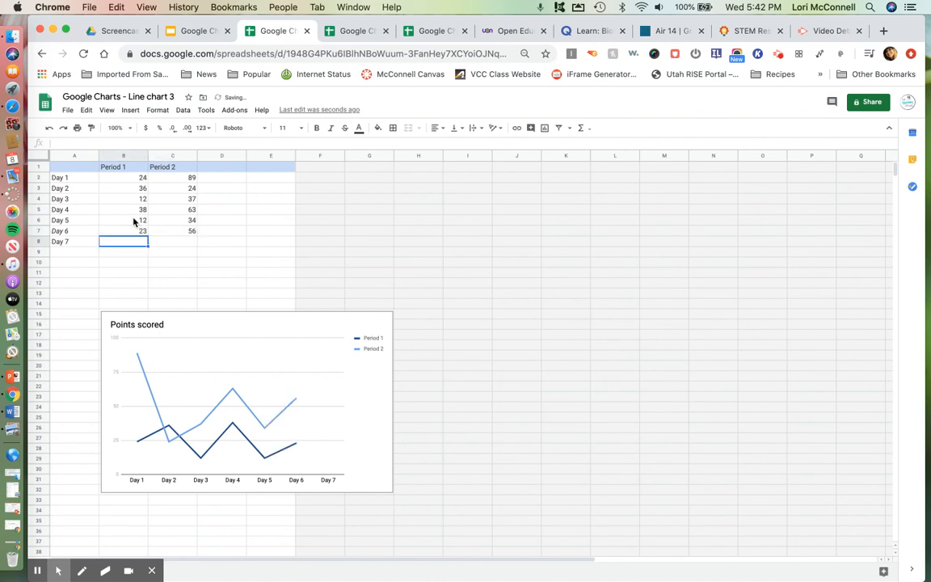
text(45)
key(Tab)
text(34)
key(Tab)
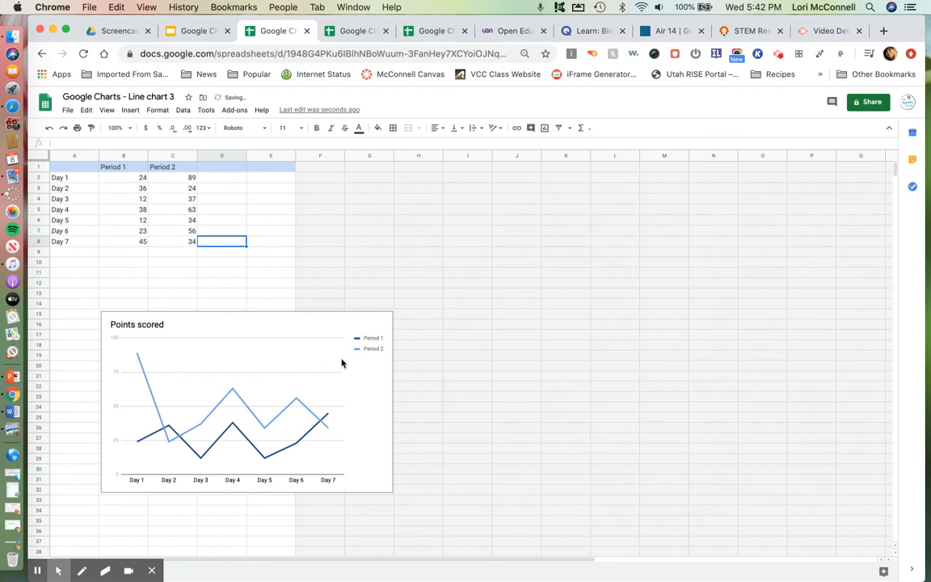
Step: Open the line chart for editing and look over its customization options, plot area and legend
click(385, 320)
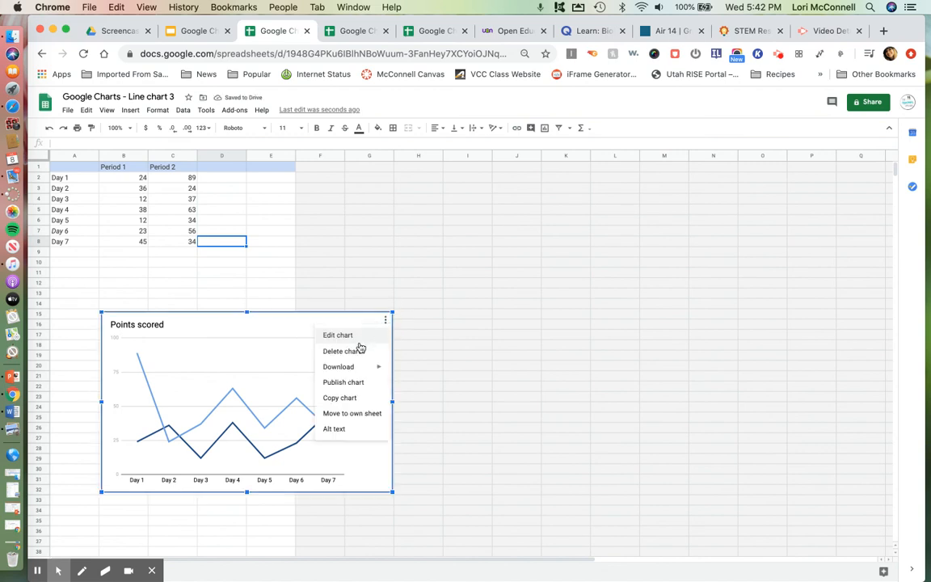
click(338, 336)
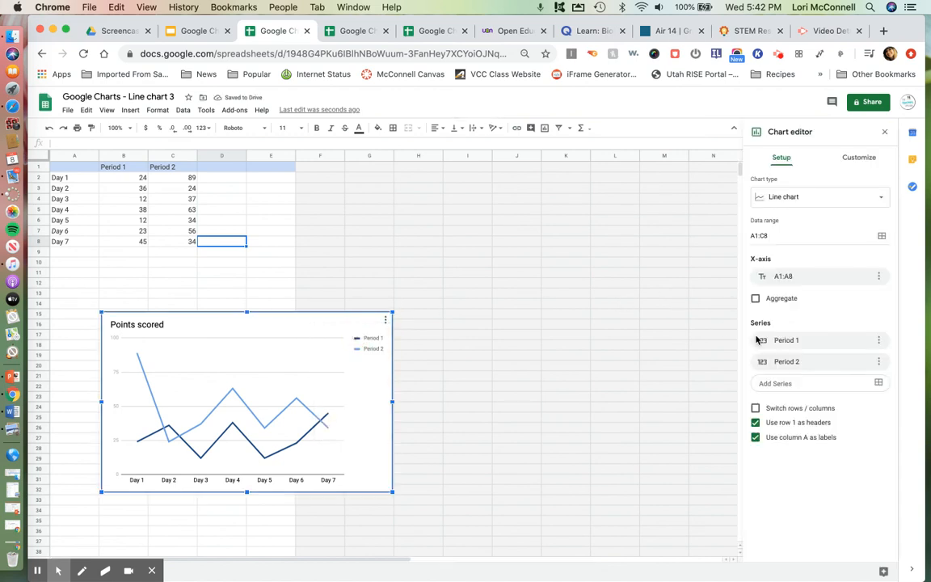
click(862, 160)
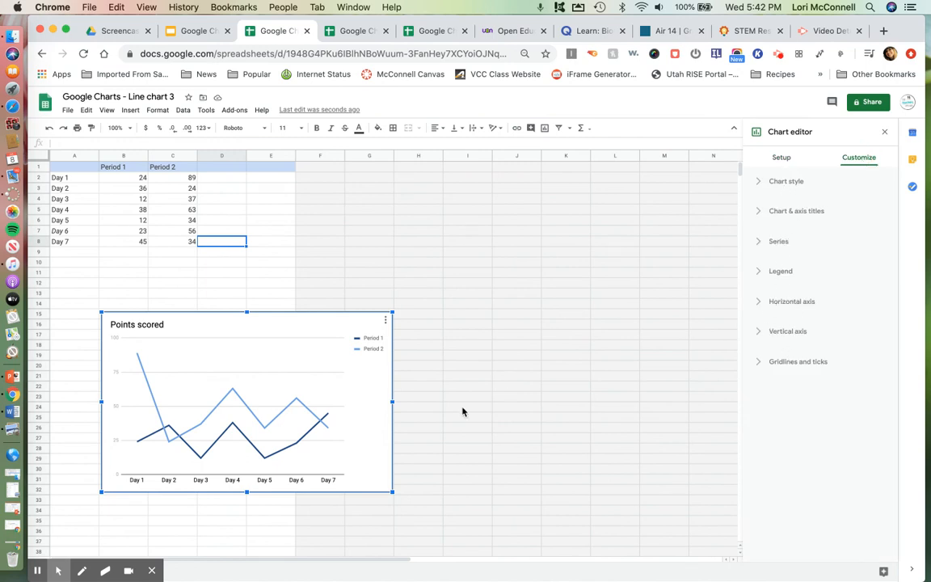
click(245, 416)
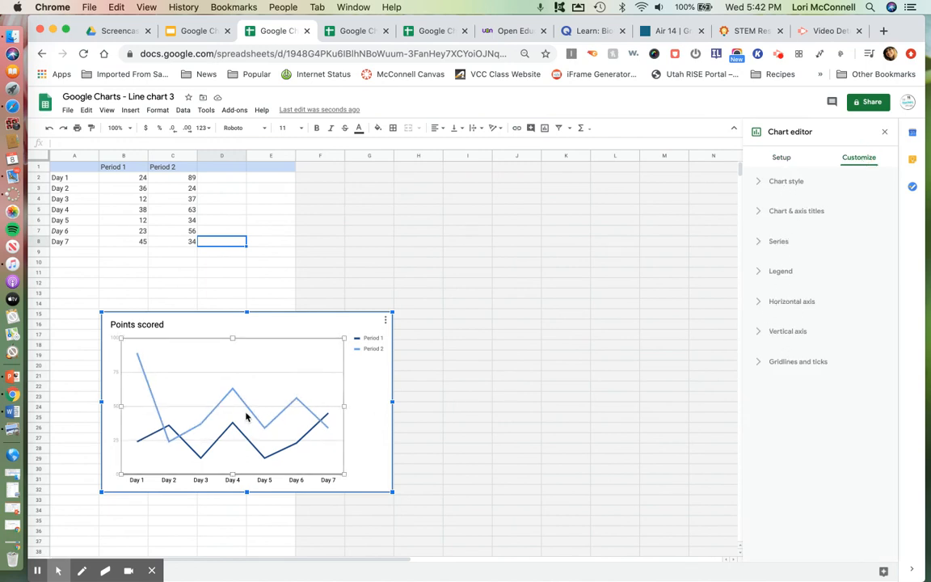
click(370, 337)
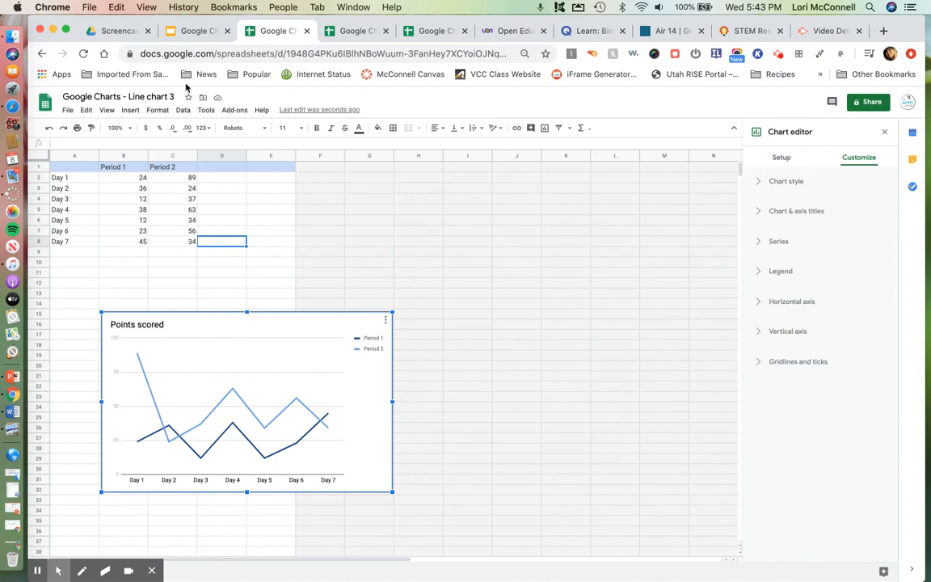
Step: Switch to the Google Slides presentation and update the linked line chart on the Line Graph slide
click(169, 33)
click(758, 207)
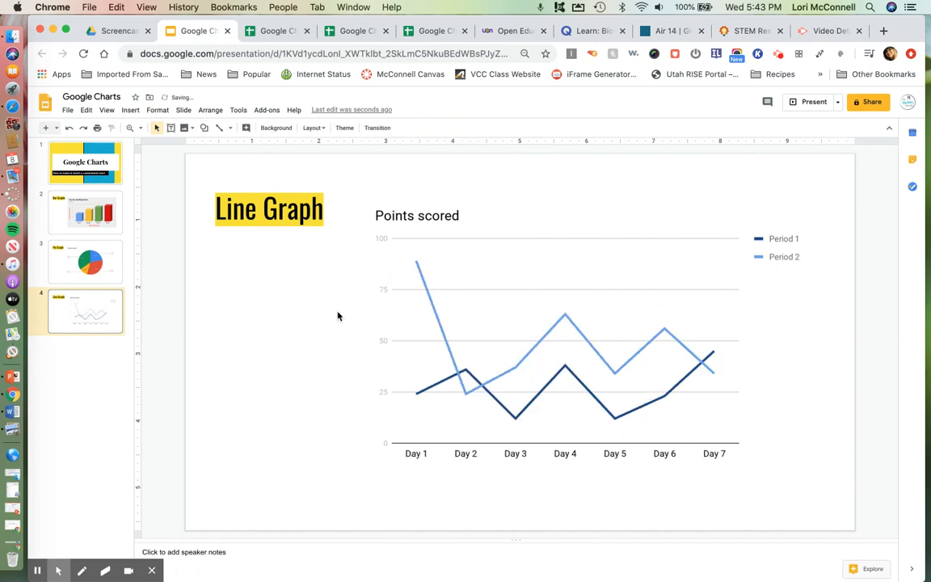